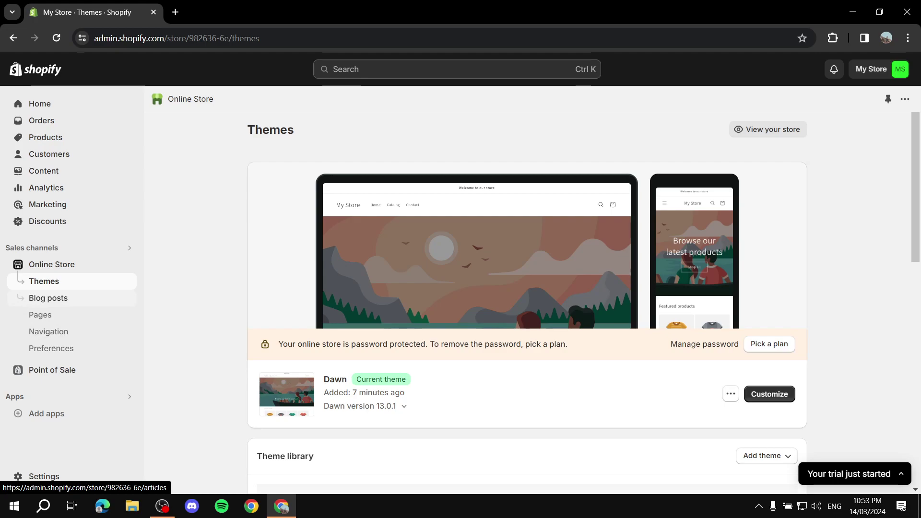
Start a new blog post in the online store and title it "Red".
{"action": "left_click", "coordinate": [48, 298]}
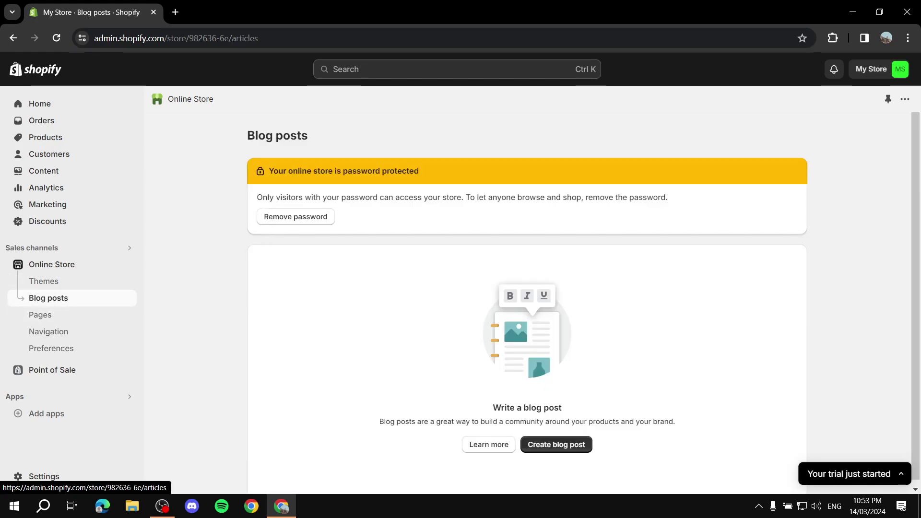
{"action": "scroll", "coordinate": [583, 305], "scroll_direction": "down", "scroll_amount": 1}
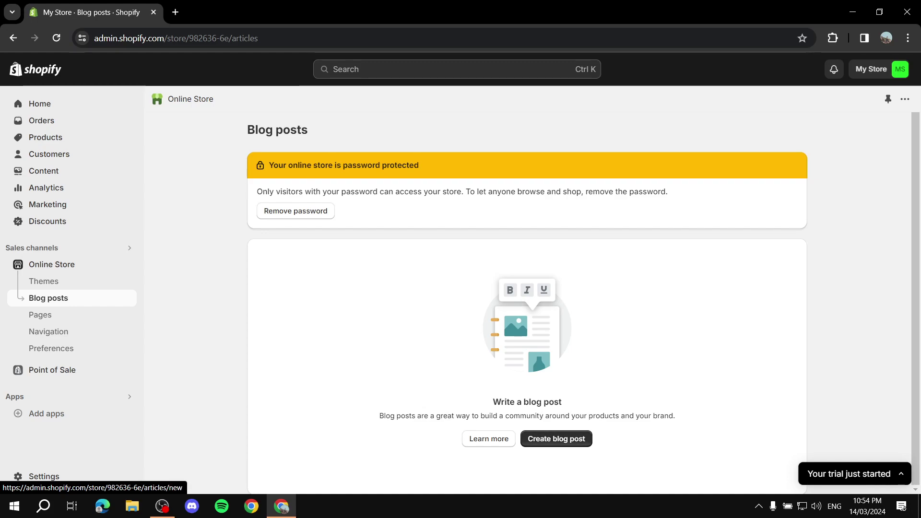
{"action": "left_click", "coordinate": [556, 438]}
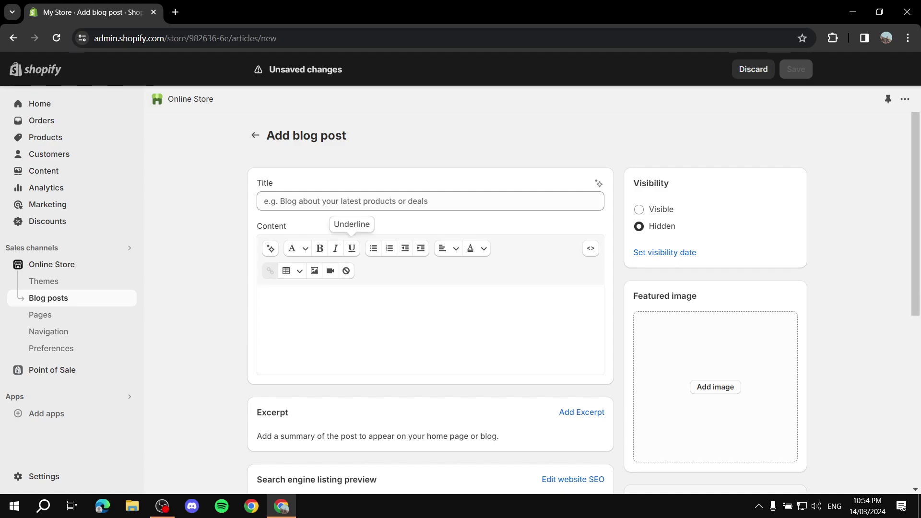
{"action": "left_click", "coordinate": [354, 201]}
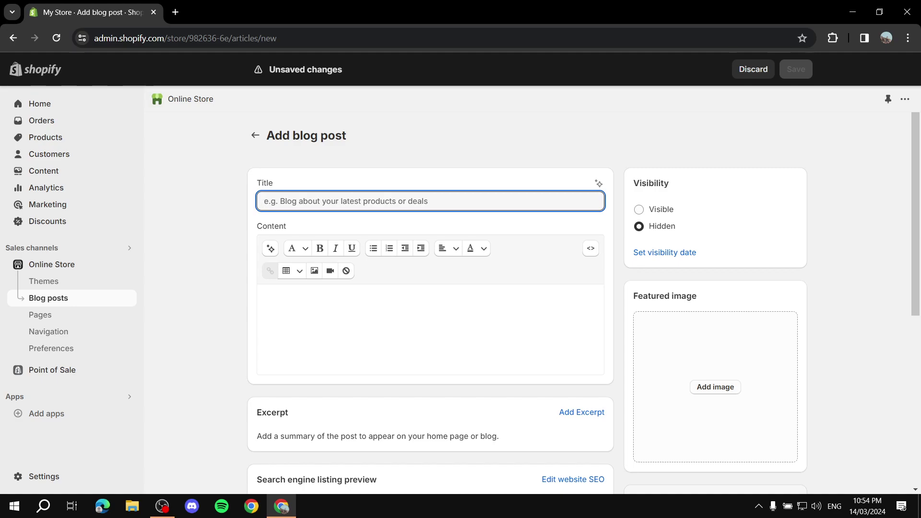
{"action": "type", "text": "Red"}
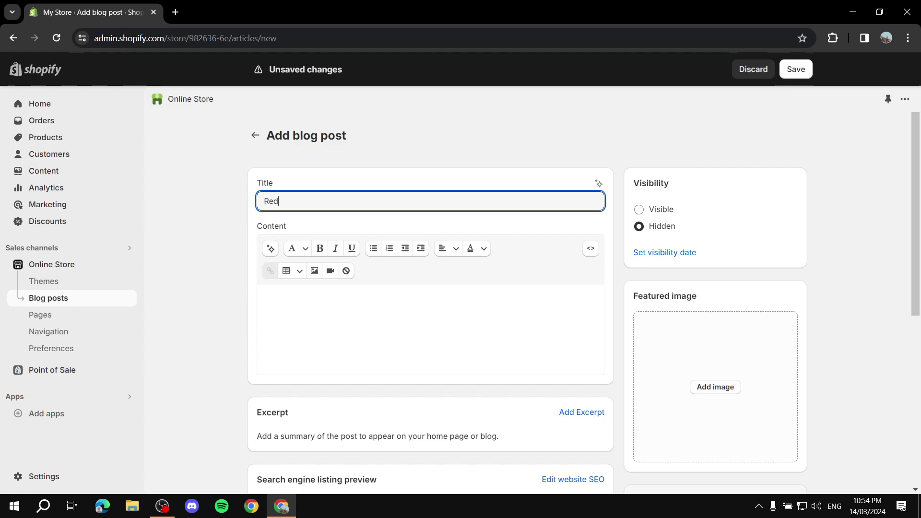
Upload Colors.png to the content editor's image library without inserting it into the post.
{"action": "left_click", "coordinate": [263, 294]}
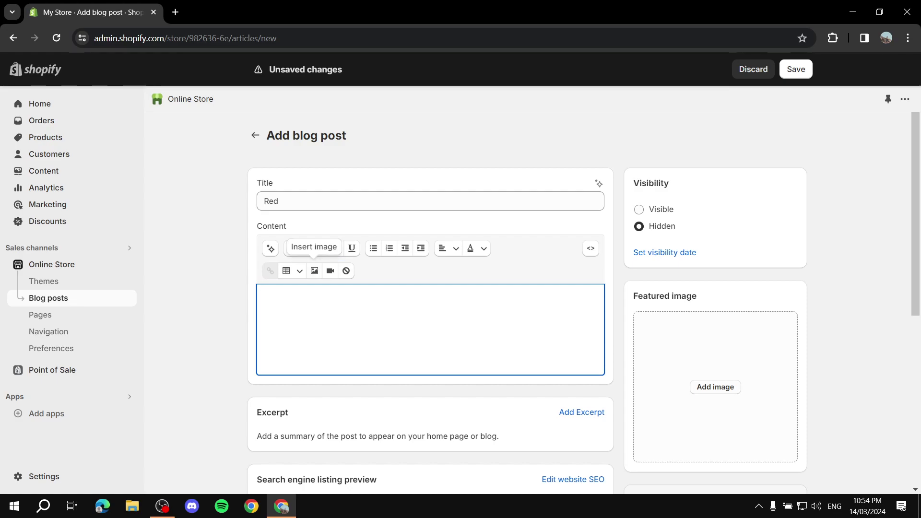
{"action": "left_click", "coordinate": [314, 270]}
{"action": "left_click", "coordinate": [541, 356]}
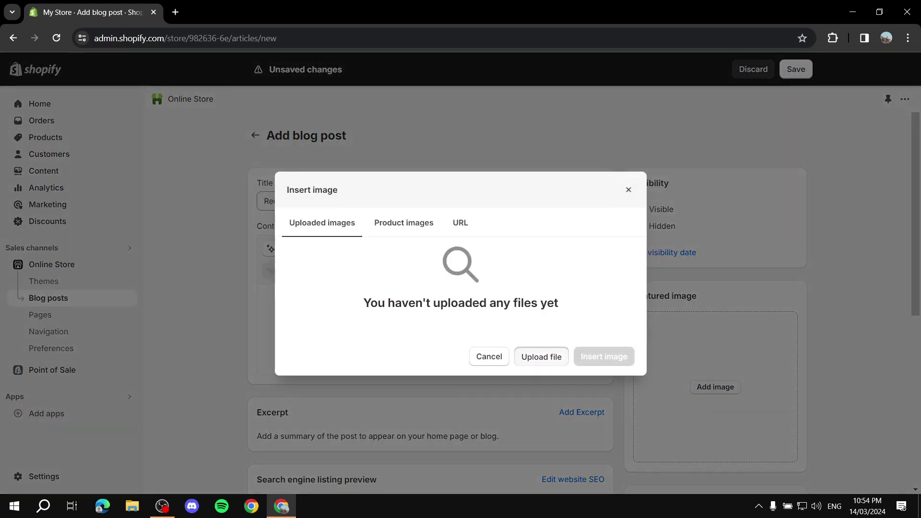
{"action": "left_click", "coordinate": [357, 287]}
{"action": "key", "text": "Return"}
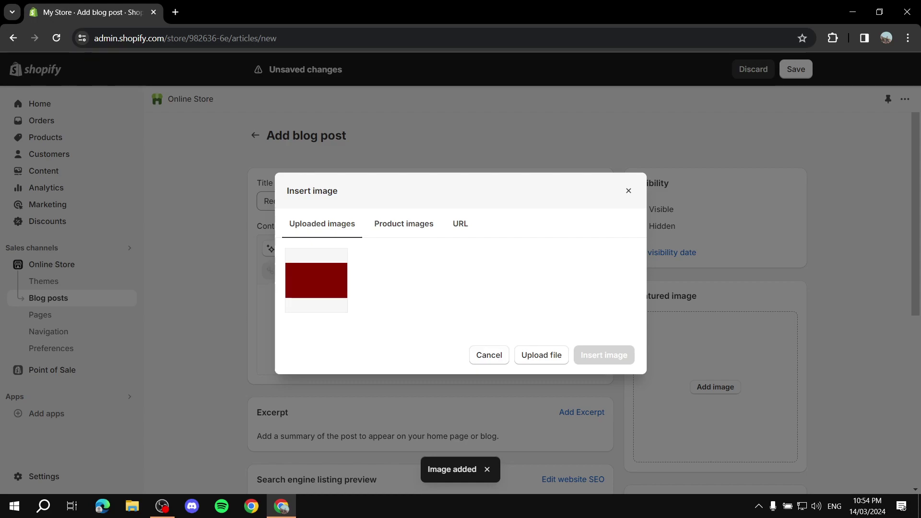
{"action": "key", "text": "Escape"}
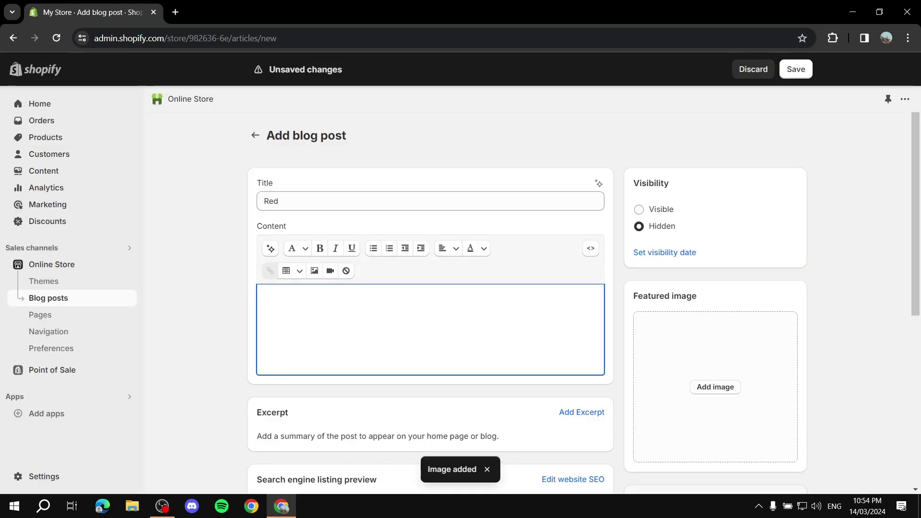
Set Colors.png as the featured image and insert the uploaded dark red image into the post content at Product image (480px) size.
{"action": "left_click", "coordinate": [715, 387]}
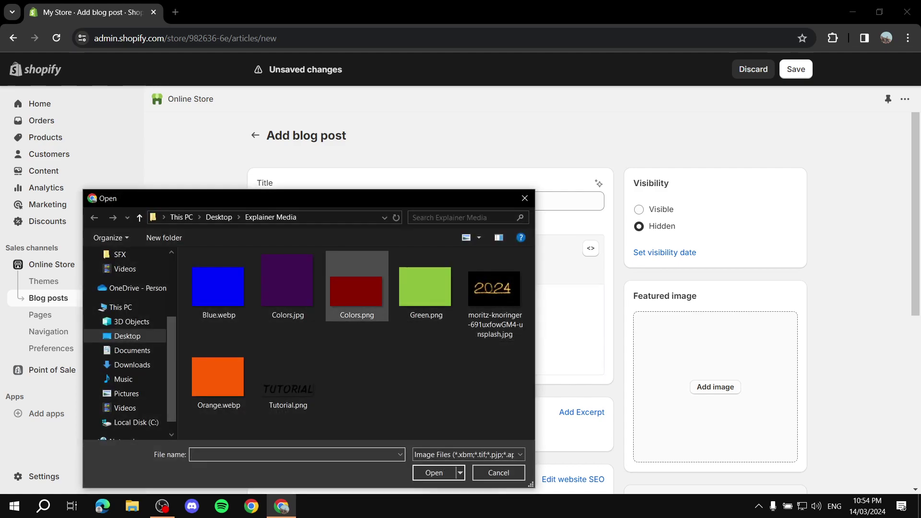
{"action": "double_click", "coordinate": [358, 288]}
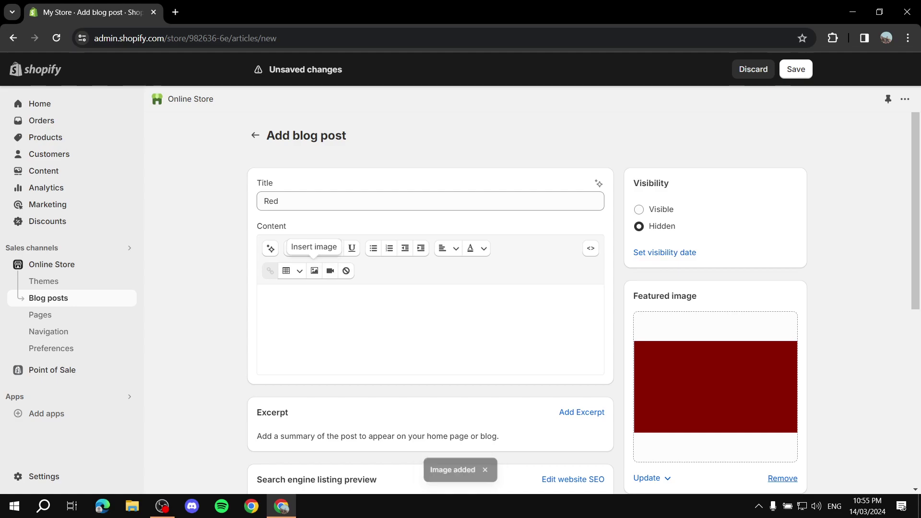
{"action": "left_click", "coordinate": [314, 270]}
{"action": "left_click", "coordinate": [315, 213]}
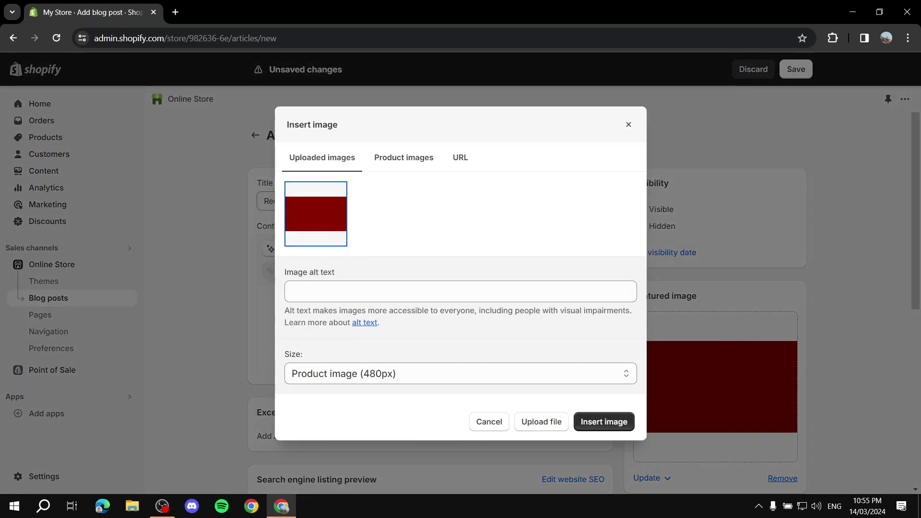
{"action": "left_click", "coordinate": [603, 422]}
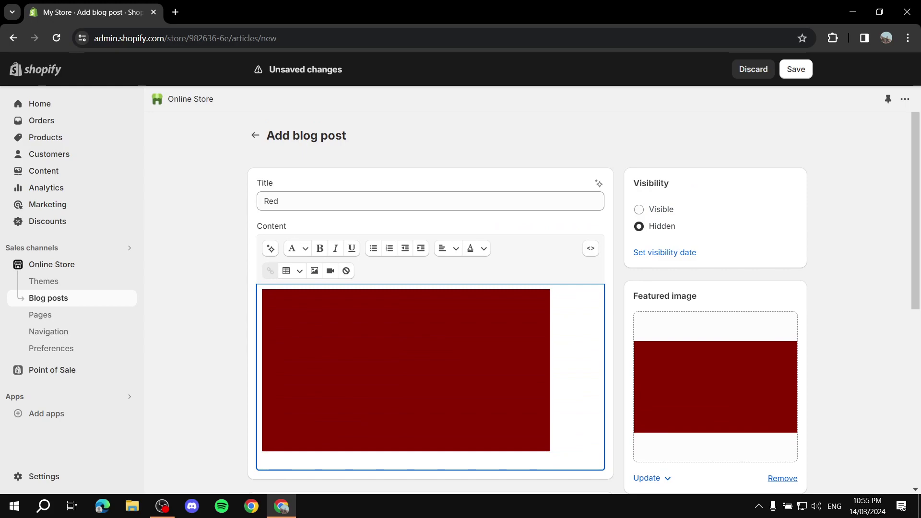
{"action": "key", "text": "Return"}
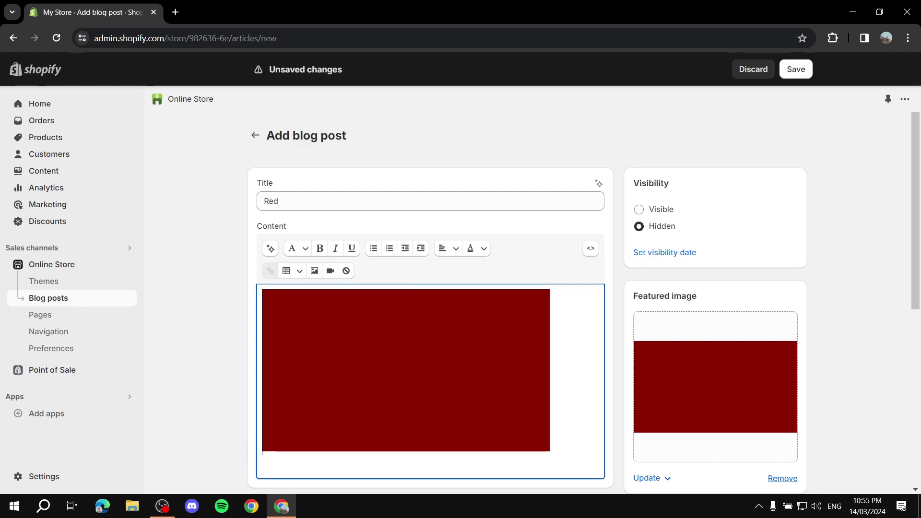
{"action": "type", "text": "HAHWT"}
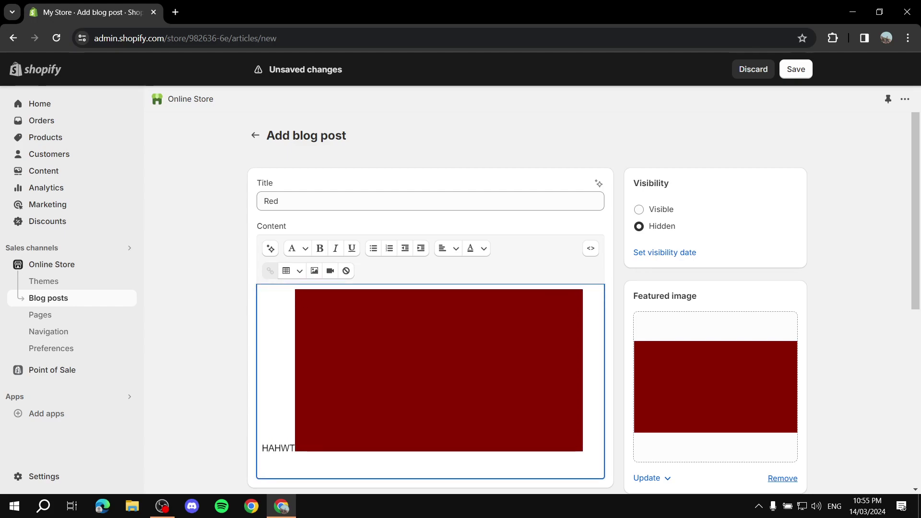
{"action": "key", "text": "BackSpace"}
{"action": "key", "text": "BackSpace"}
{"action": "key", "text": "BackSpace"}
{"action": "key", "text": "BackSpace"}
{"action": "key", "text": "BackSpace"}
{"action": "key", "text": "Return"}
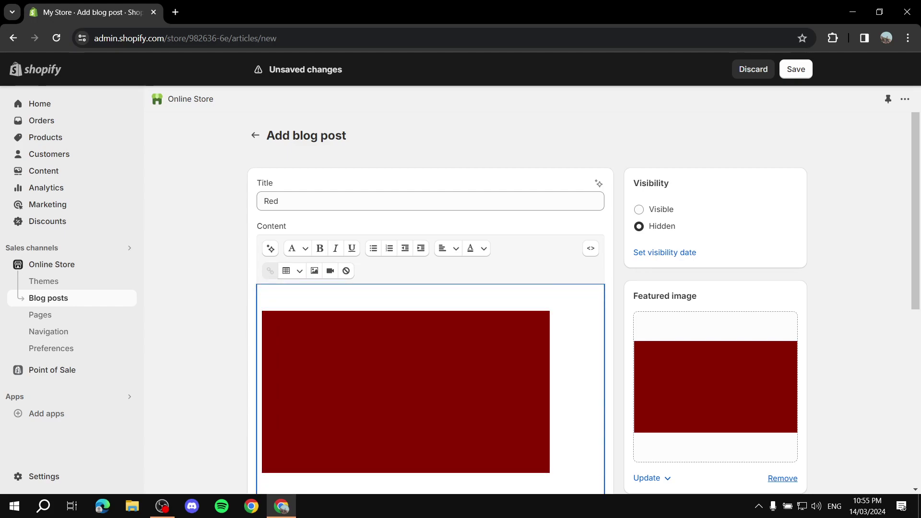
{"action": "key", "text": "BackSpace"}
{"action": "key", "text": "Return"}
{"action": "key", "text": "Return"}
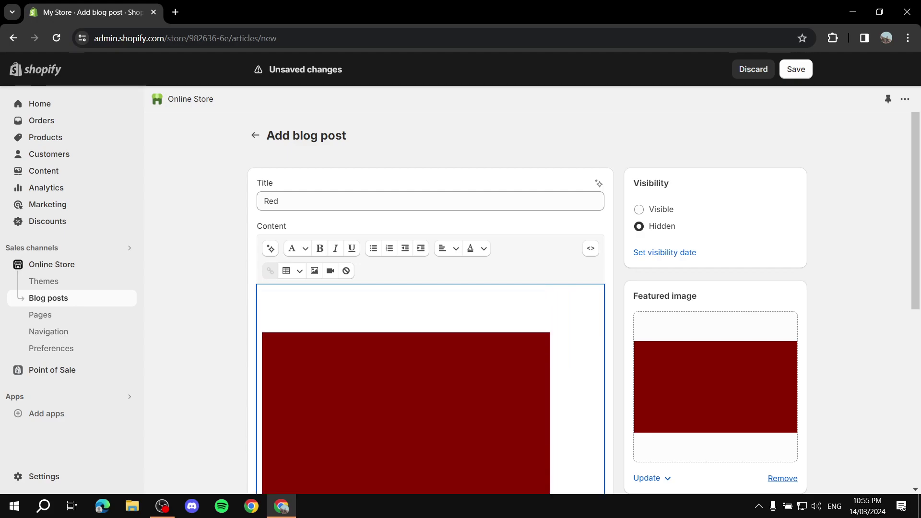
{"action": "scroll", "coordinate": [527, 288], "scroll_direction": "down", "scroll_amount": 3}
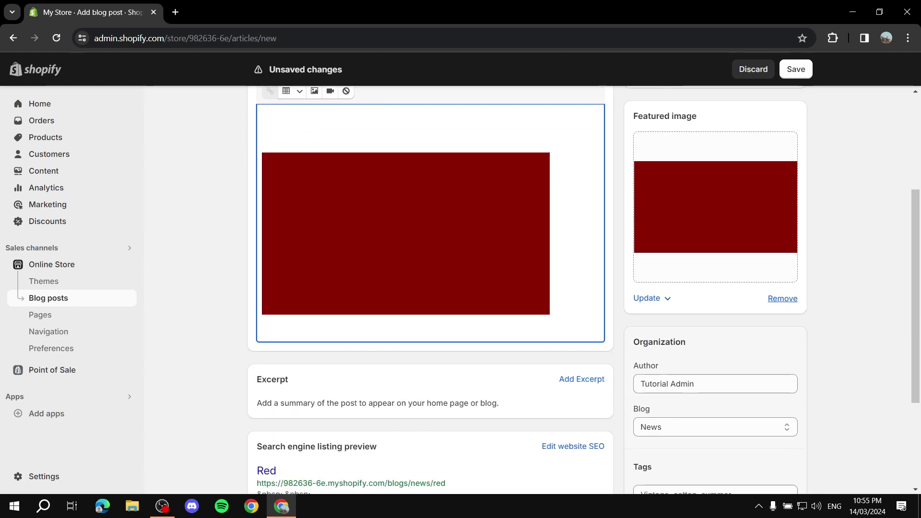
{"action": "type", "text": "TH"}
{"action": "key", "text": "BackSpace"}
{"action": "key", "text": "BackSpace"}
Write "This is a blog post about the color Red" on a new line below the content image.
{"action": "key", "text": "Return"}
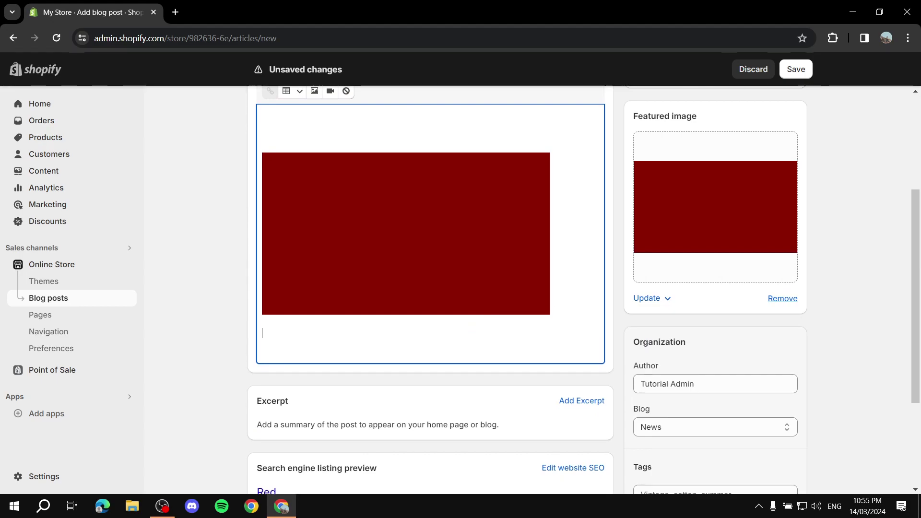
{"action": "type", "text": "This is a blog post a"}
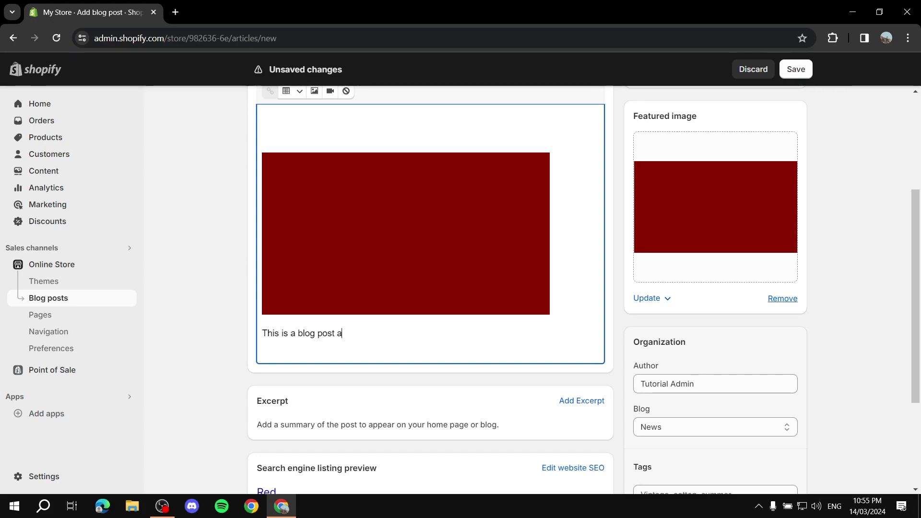
{"action": "type", "text": "bout the color Red"}
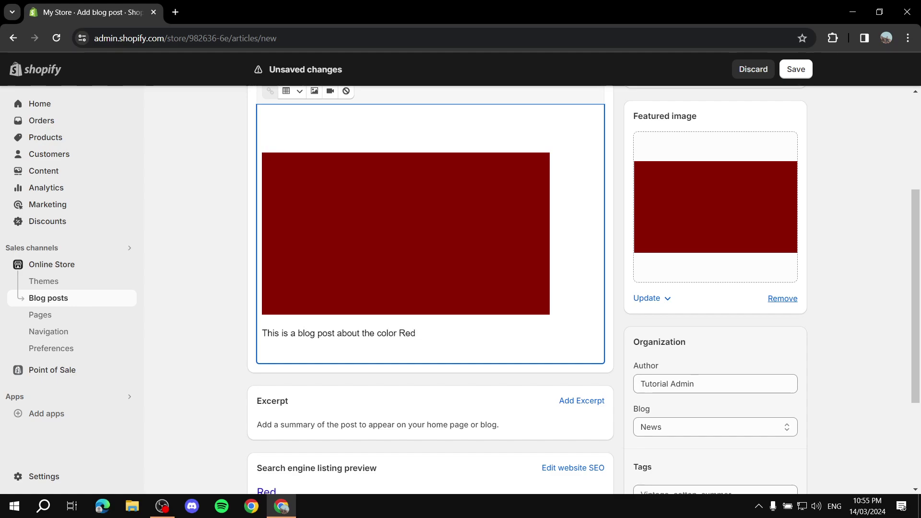
Make the word "Red" bold in the sentence below the content image.
{"action": "key", "text": "ctrl+shift+Left"}
{"action": "scroll", "coordinate": [346, 90], "scroll_direction": "up", "scroll_amount": 1}
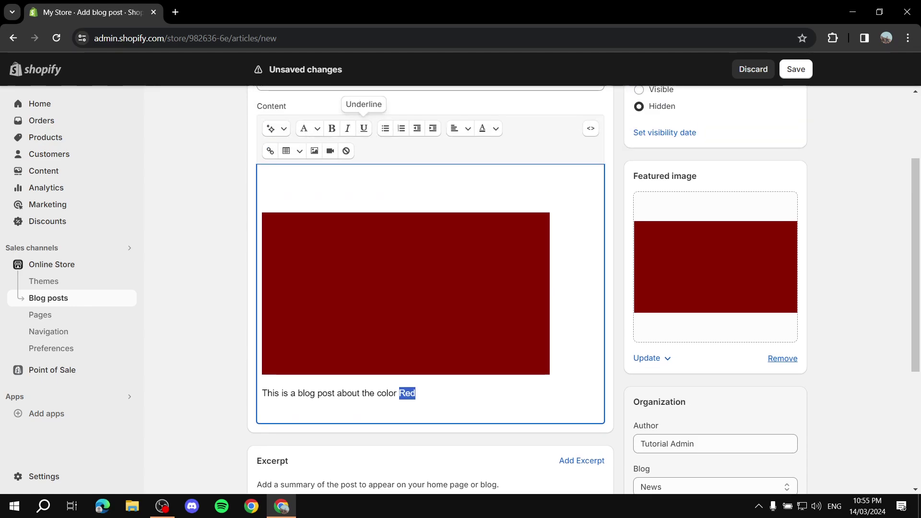
{"action": "left_click", "coordinate": [332, 128]}
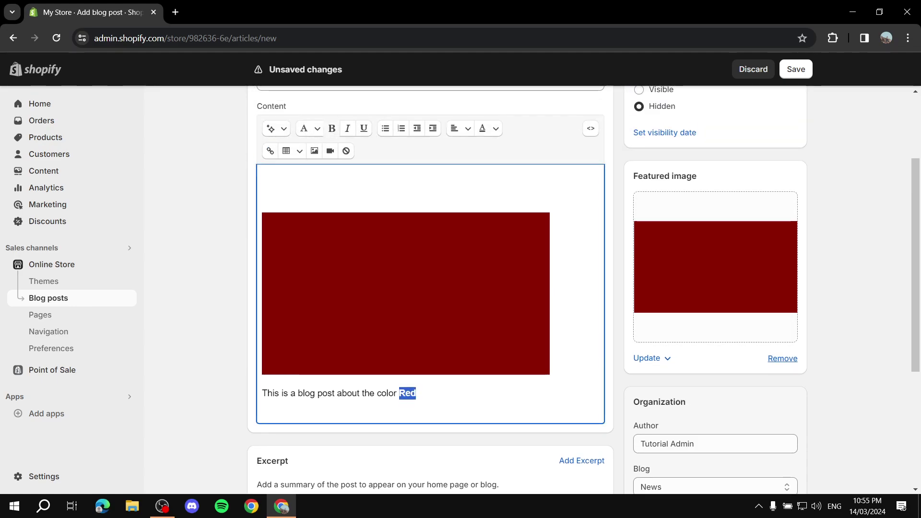
{"action": "left_click", "coordinate": [431, 151]}
{"action": "double_click", "coordinate": [408, 394]}
{"action": "left_click", "coordinate": [432, 151]}
{"action": "scroll", "coordinate": [431, 288], "scroll_direction": "up", "scroll_amount": 1}
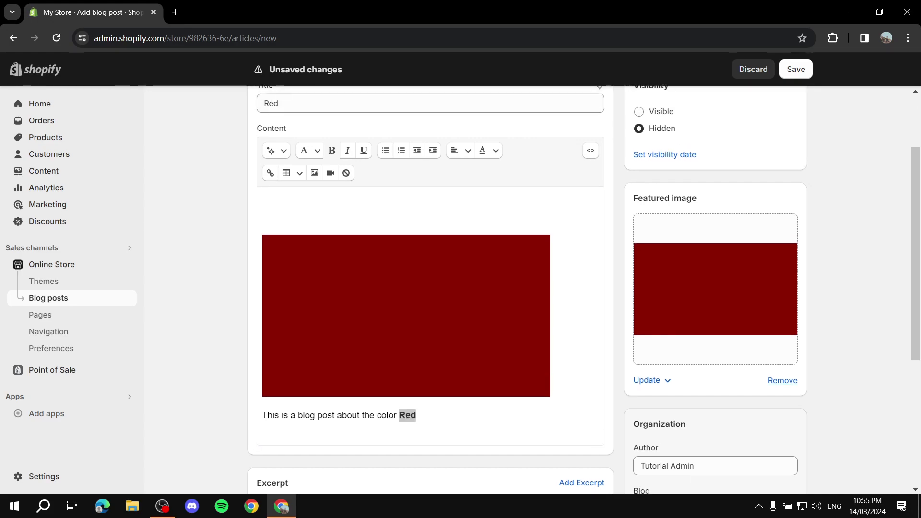
Remove the blank lines above the content image and end the sentence below it with a period.
{"action": "left_click", "coordinate": [263, 256]}
{"action": "key", "text": "BackSpace"}
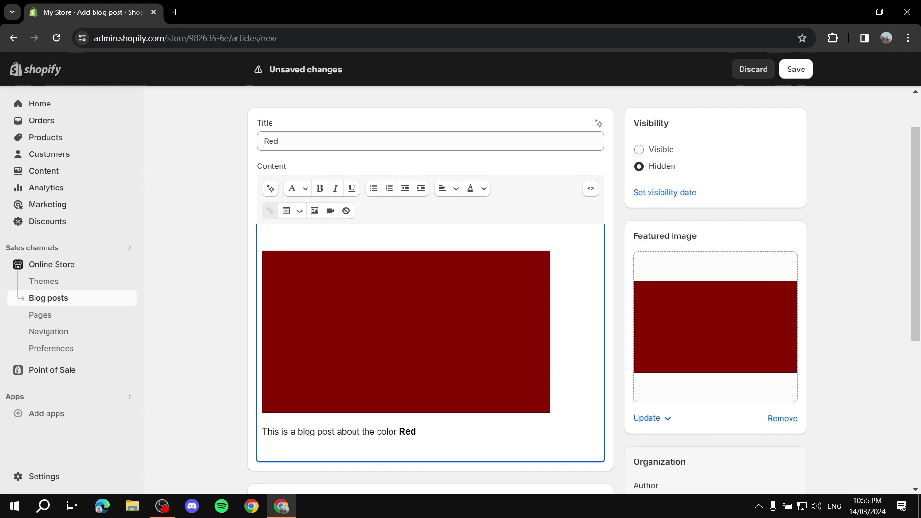
{"action": "key", "text": "BackSpace"}
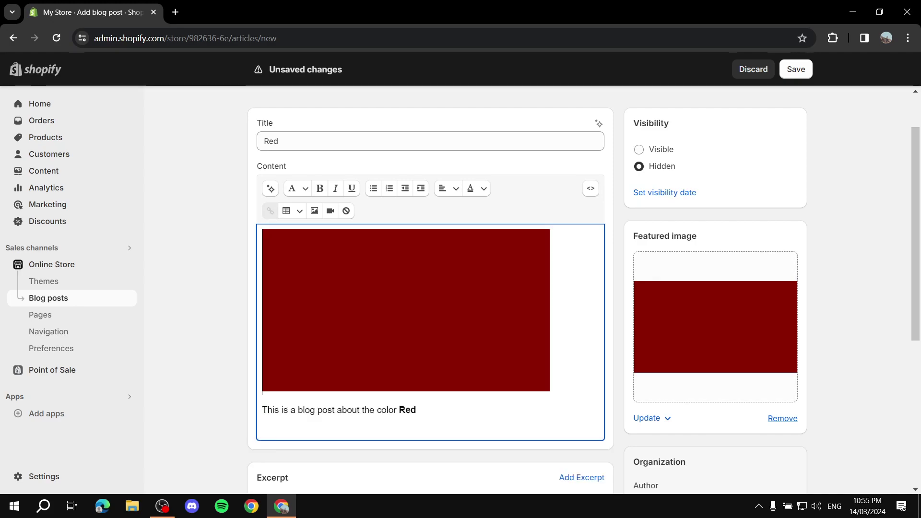
{"action": "type", "text": "."}
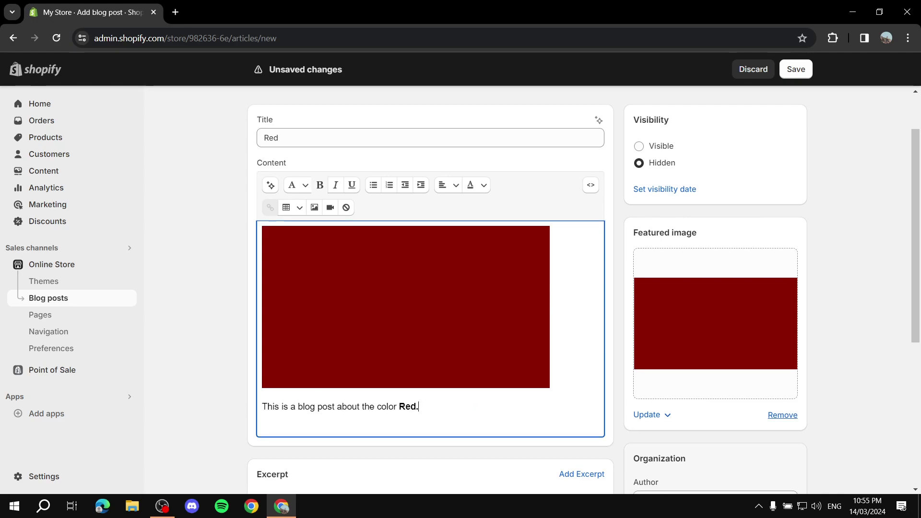
Add an excerpt to the blog post reading "Red is awesome.".
{"action": "scroll", "coordinate": [432, 288], "scroll_direction": "down", "scroll_amount": 1}
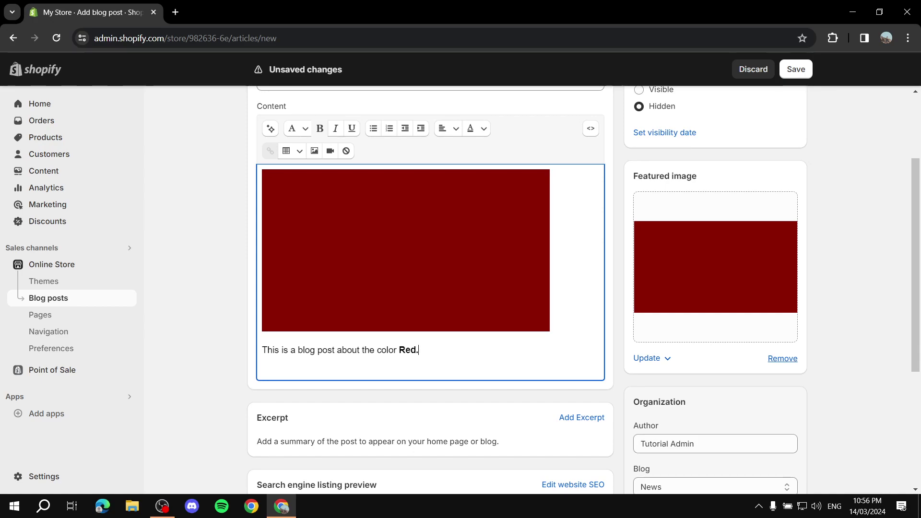
{"action": "scroll", "coordinate": [432, 288], "scroll_direction": "down", "scroll_amount": 2}
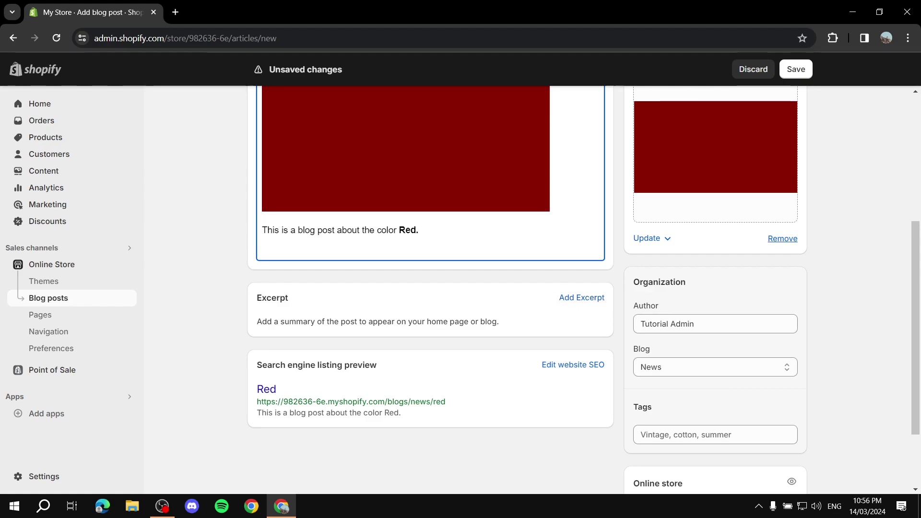
{"action": "left_click_drag", "start_coordinate": [258, 412], "coordinate": [401, 413]}
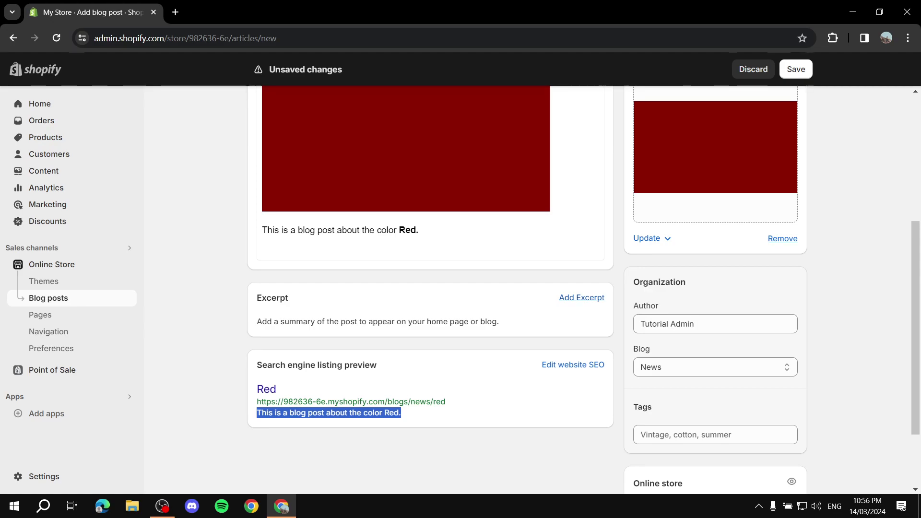
{"action": "left_click", "coordinate": [581, 297]}
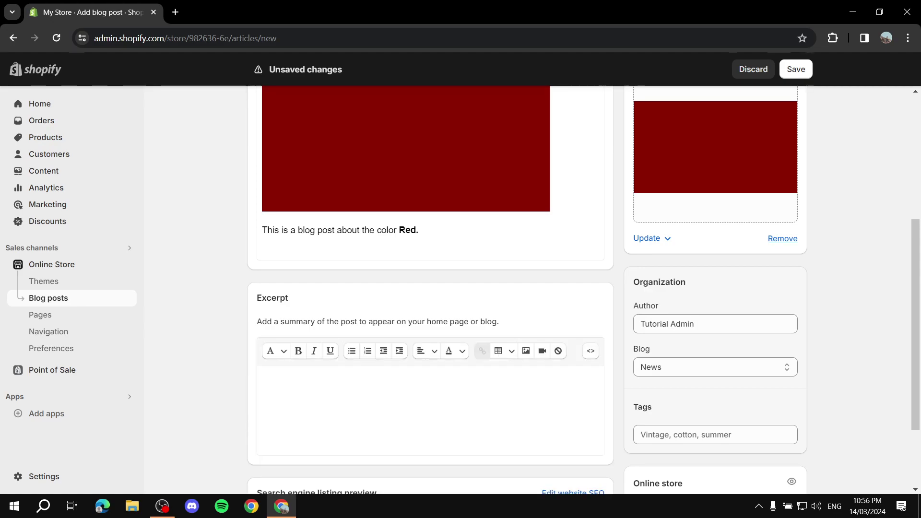
{"action": "scroll", "coordinate": [461, 288], "scroll_direction": "down", "scroll_amount": 1}
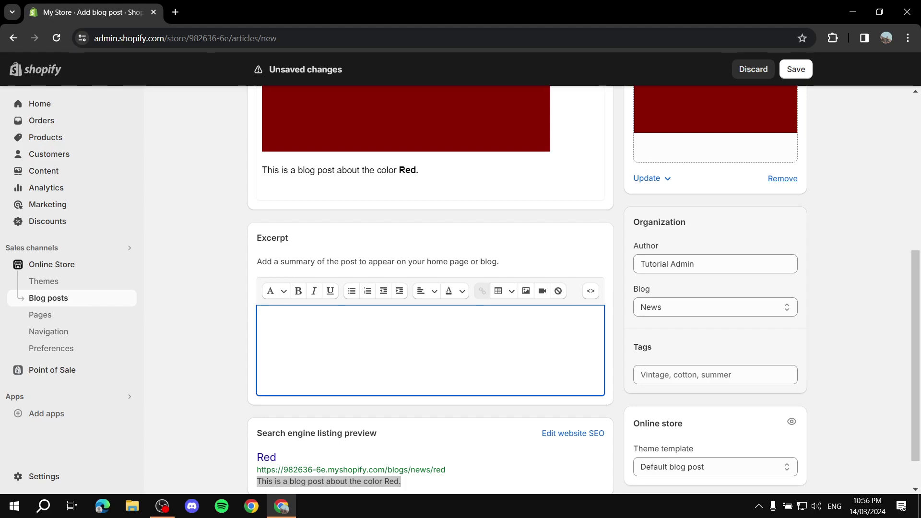
{"action": "type", "text": "Red is awesome."}
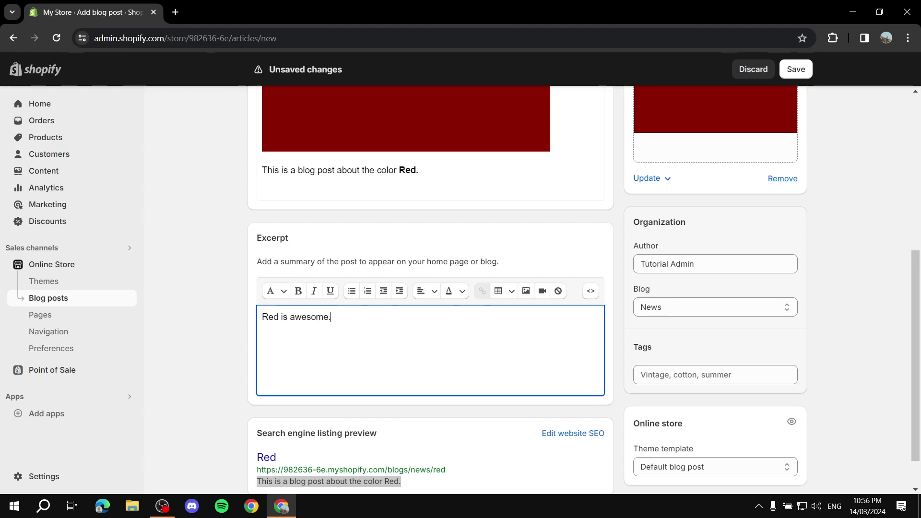
Assign the Red blog post to the News blog and save the post.
{"action": "scroll", "coordinate": [583, 304], "scroll_direction": "down", "scroll_amount": 1}
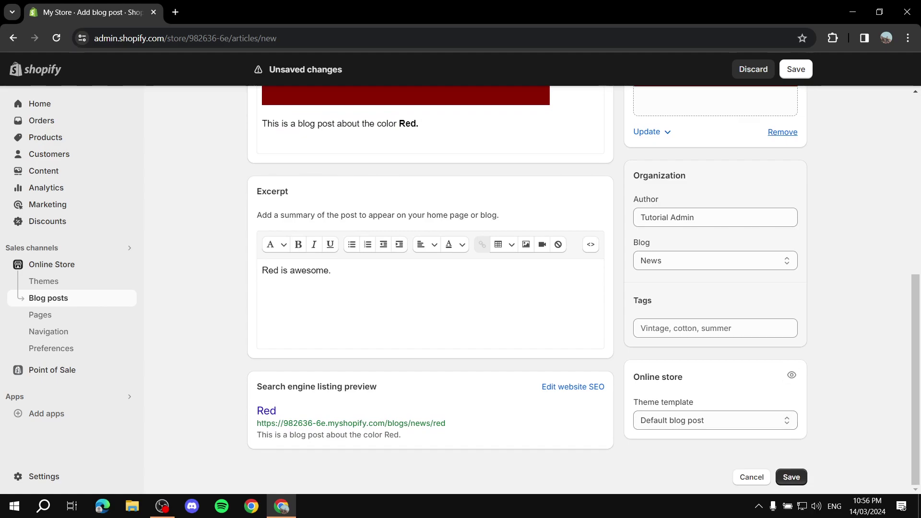
{"action": "scroll", "coordinate": [528, 288], "scroll_direction": "up", "scroll_amount": 1}
{"action": "left_click", "coordinate": [715, 321]}
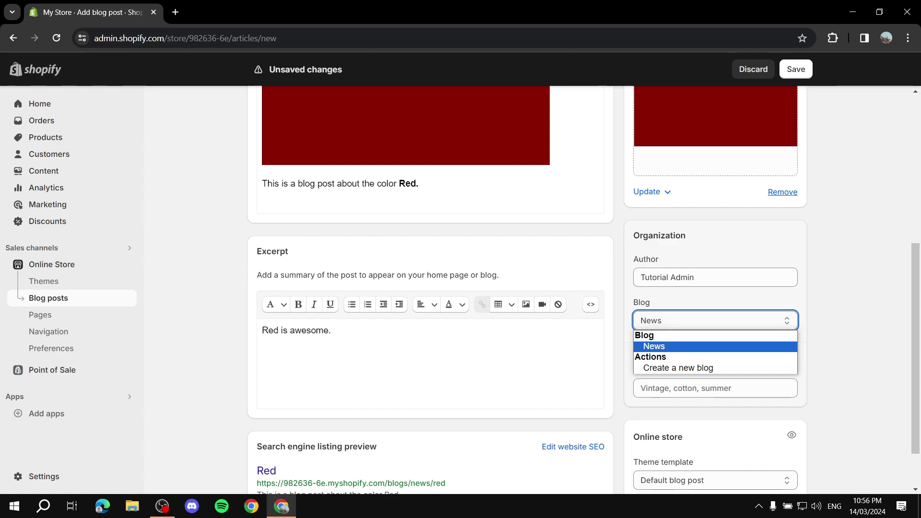
{"action": "key", "text": "Return"}
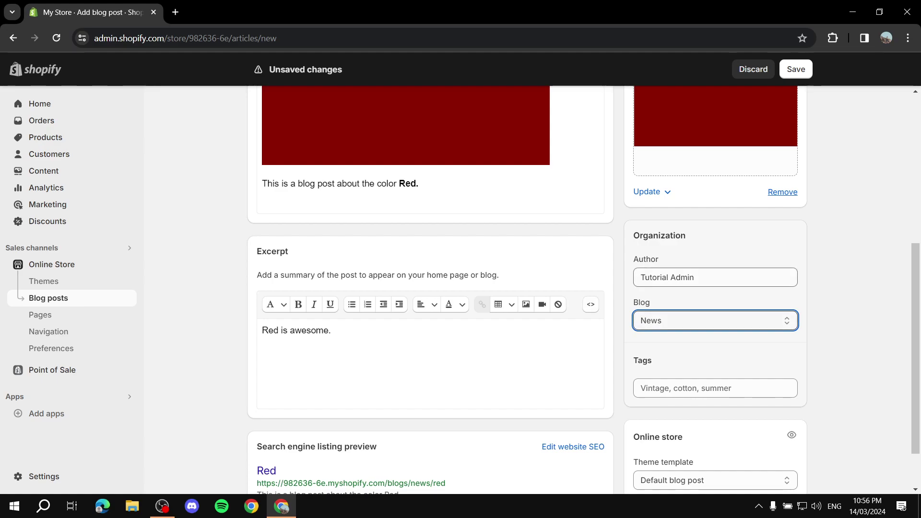
{"action": "scroll", "coordinate": [528, 288], "scroll_direction": "down", "scroll_amount": 2}
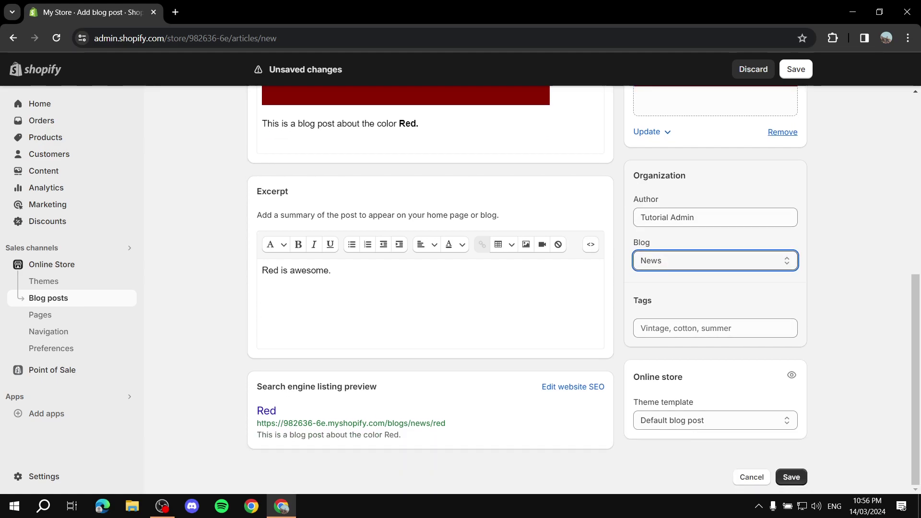
{"action": "left_click", "coordinate": [792, 477]}
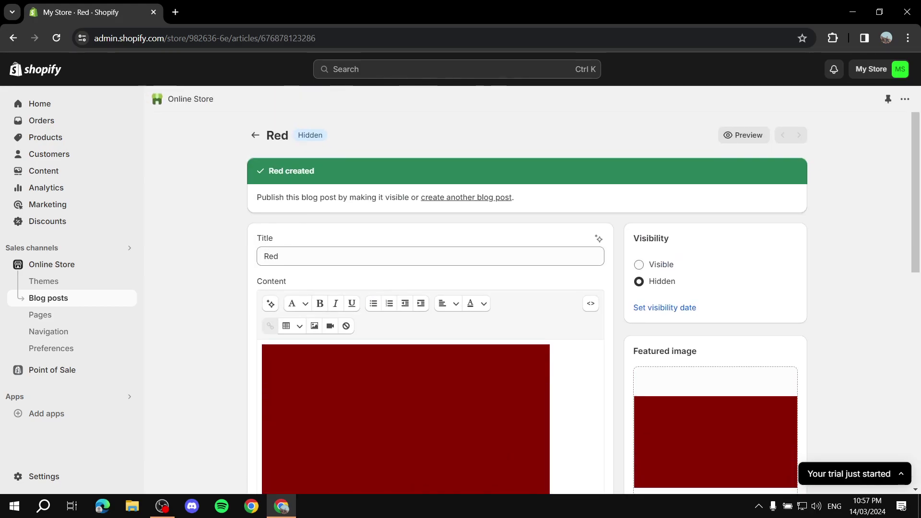
Set the Red blog post's visibility to Visible and save the change.
{"action": "left_click", "coordinate": [638, 265]}
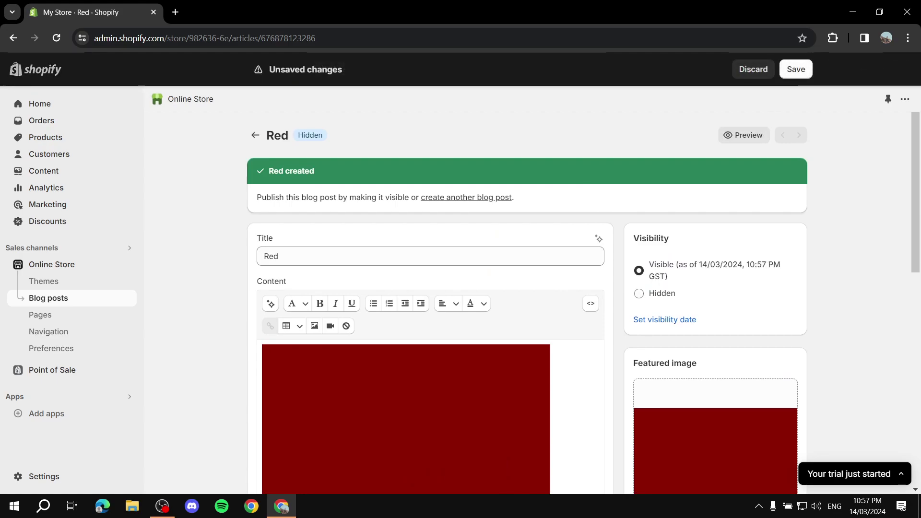
{"action": "key", "text": "ctrl+s"}
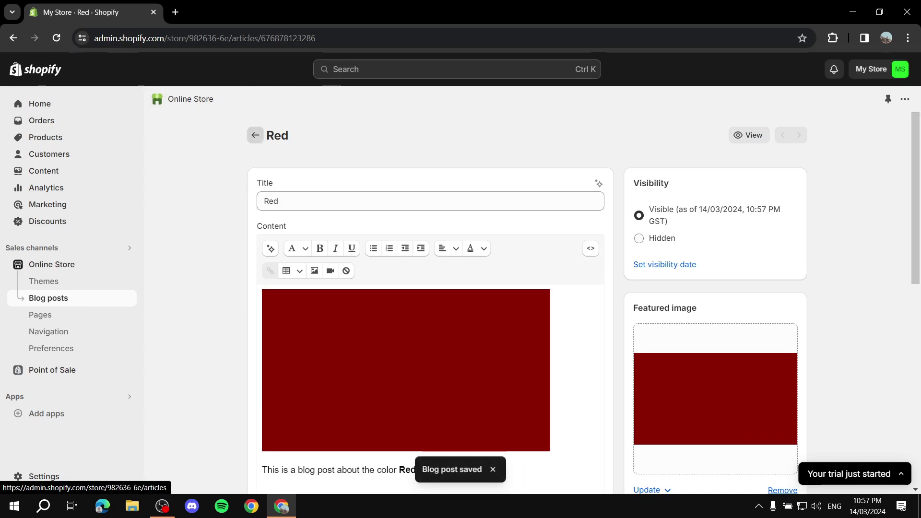
{"action": "left_click", "coordinate": [255, 136]}
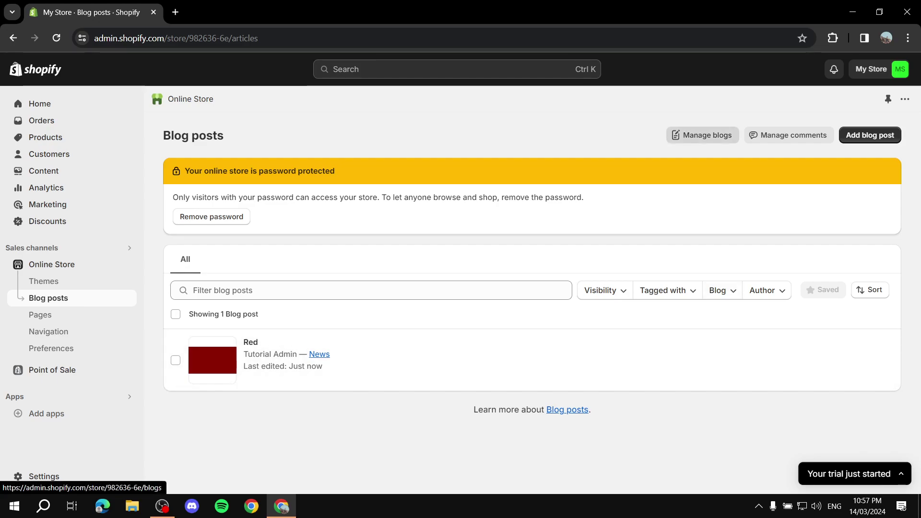
Create a new blog titled "Colors" with comments allowed and automatically published.
{"action": "left_click", "coordinate": [702, 135]}
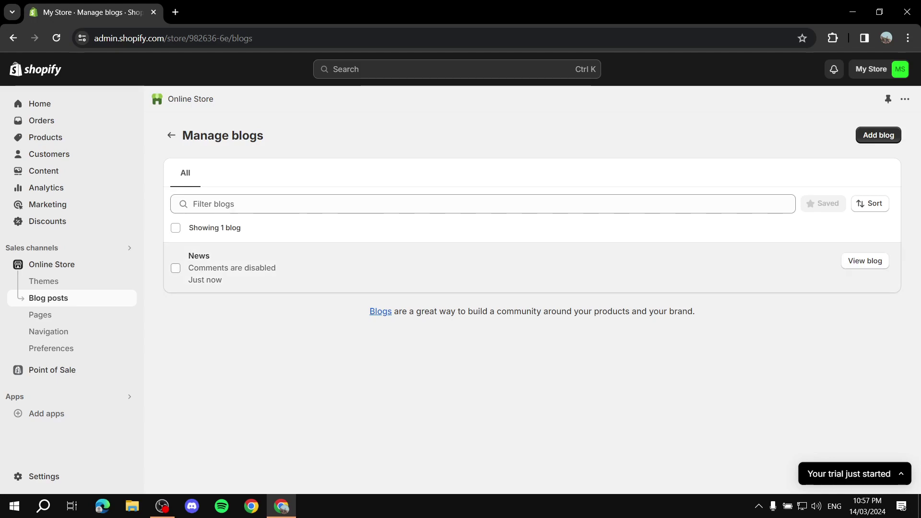
{"action": "left_click", "coordinate": [176, 268]}
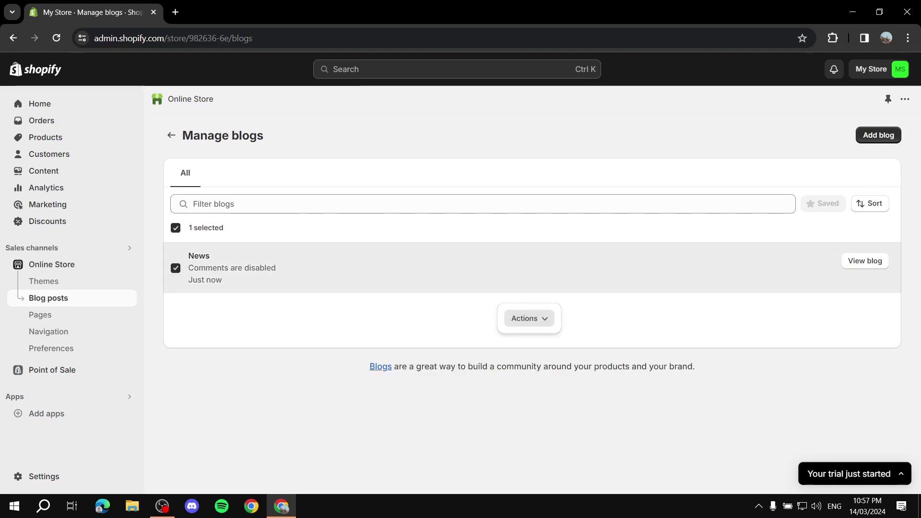
{"action": "left_click", "coordinate": [176, 267]}
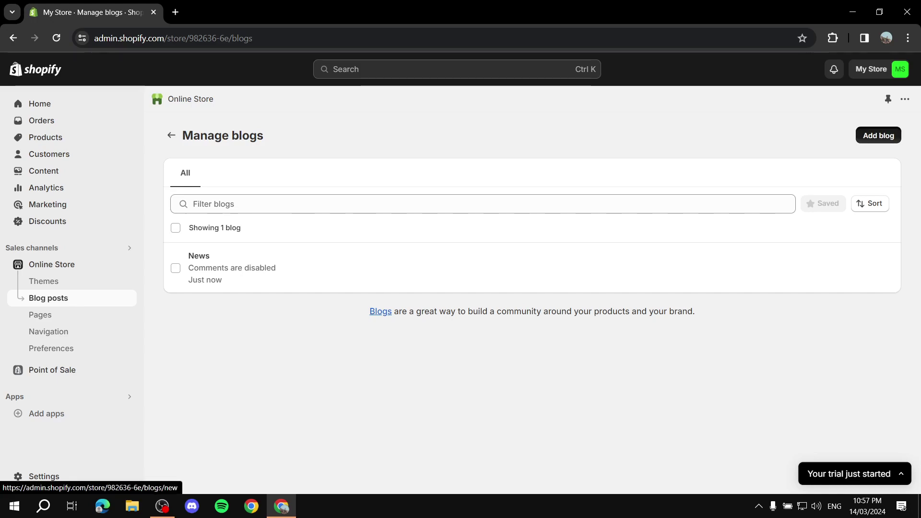
{"action": "left_click", "coordinate": [878, 135]}
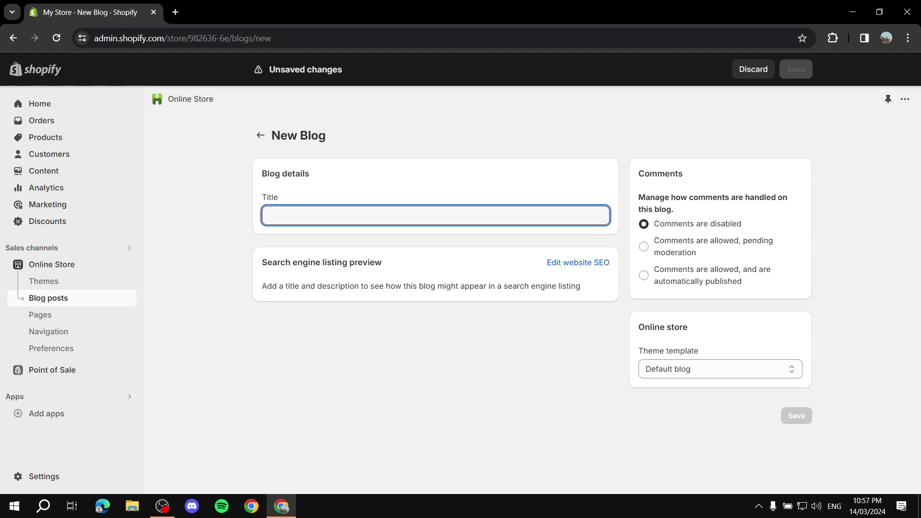
{"action": "type", "text": "Colors"}
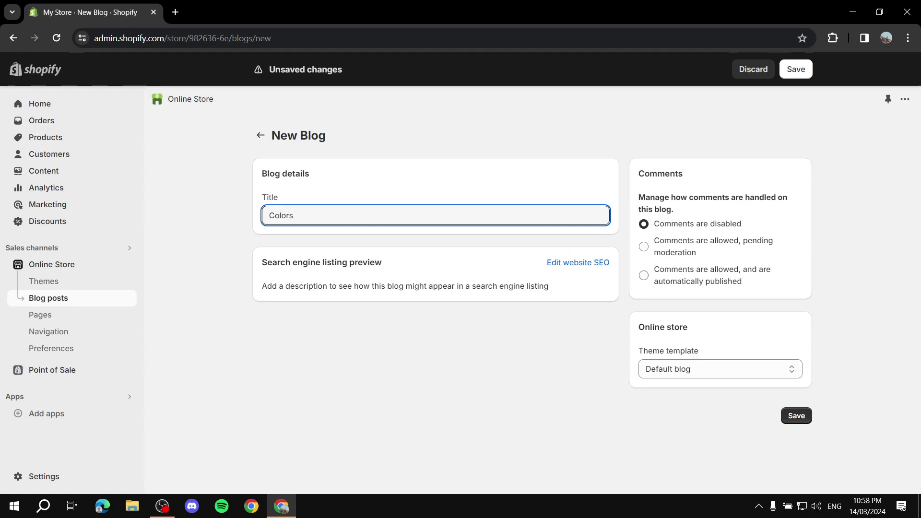
{"action": "left_click", "coordinate": [644, 275]}
{"action": "left_click", "coordinate": [796, 415]}
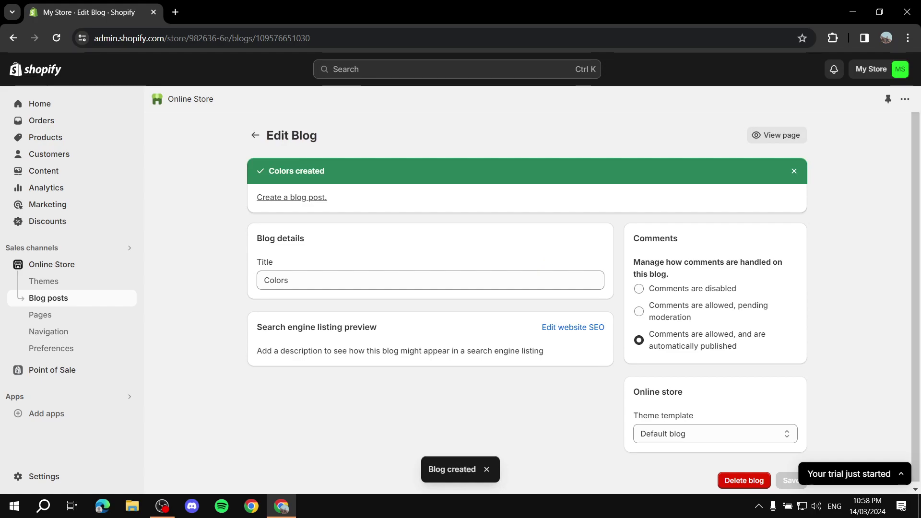
{"action": "left_click", "coordinate": [256, 136]}
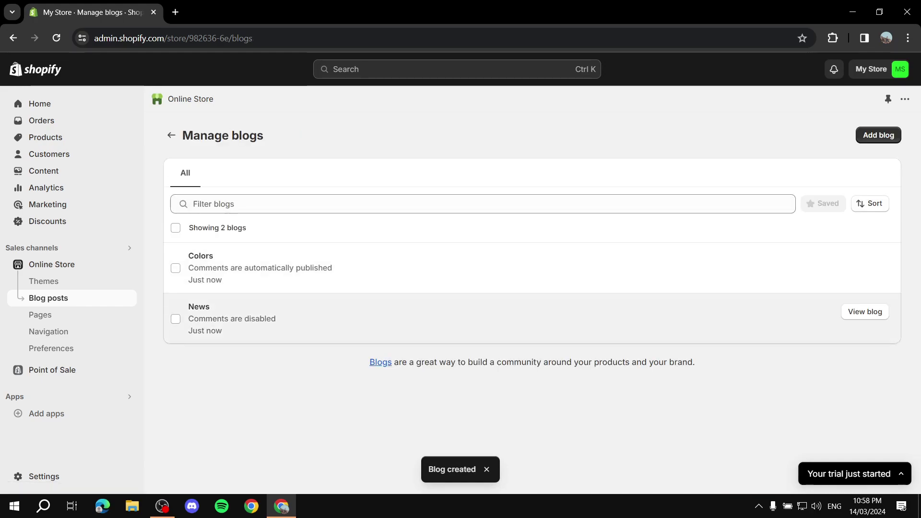
Reassign the Red blog post to the Colors blog and save the post.
{"action": "left_click", "coordinate": [176, 319]}
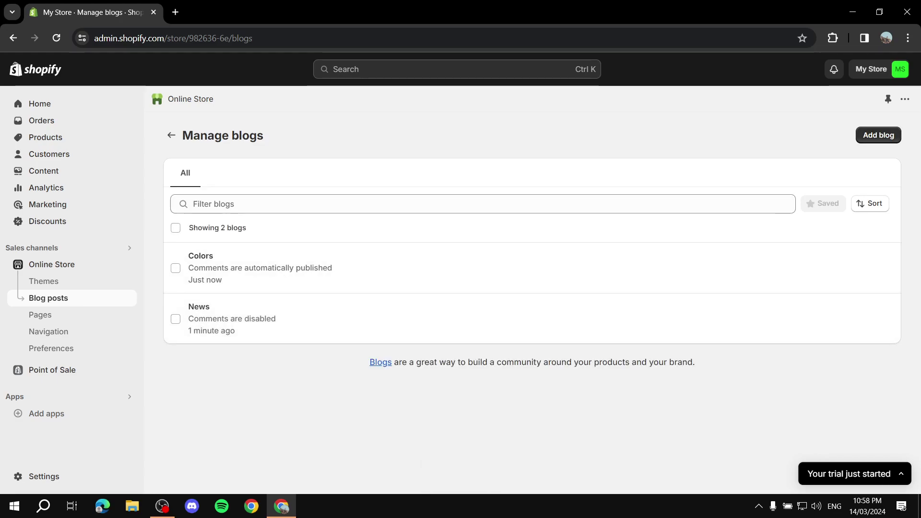
{"action": "left_click", "coordinate": [171, 136]}
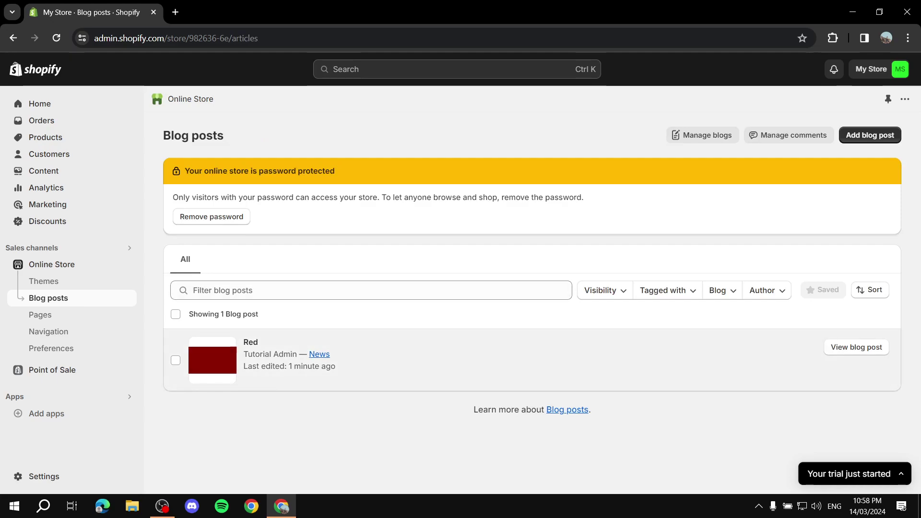
{"action": "left_click", "coordinate": [480, 360]}
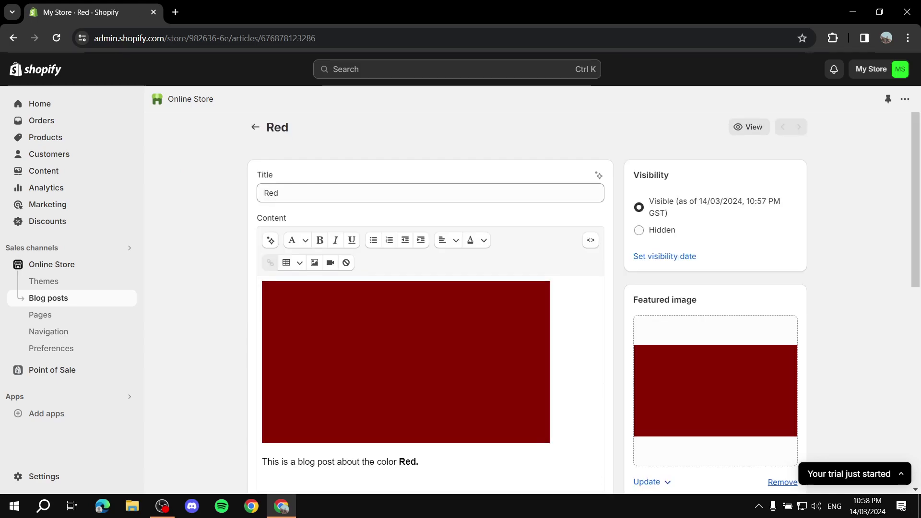
{"action": "scroll", "coordinate": [583, 290], "scroll_direction": "down", "scroll_amount": 7}
{"action": "double_click", "coordinate": [642, 241]}
{"action": "left_click", "coordinate": [710, 259]}
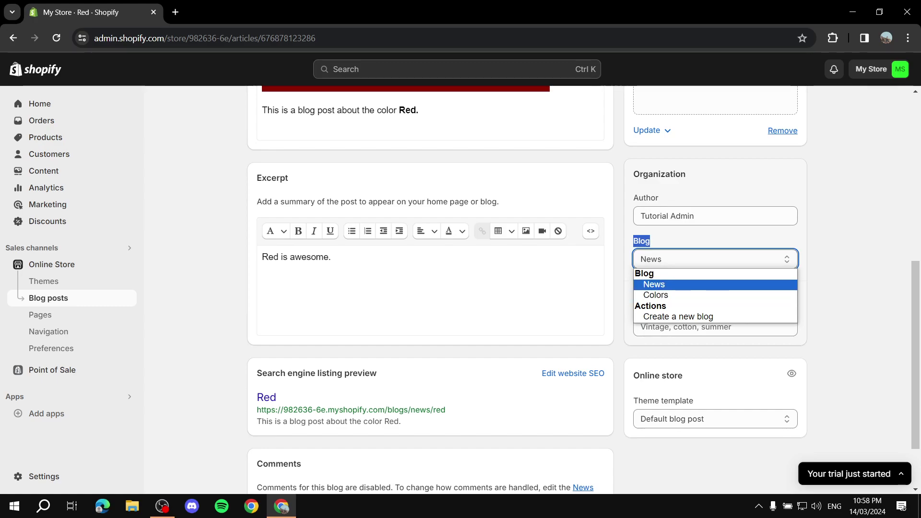
{"action": "left_click", "coordinate": [655, 295]}
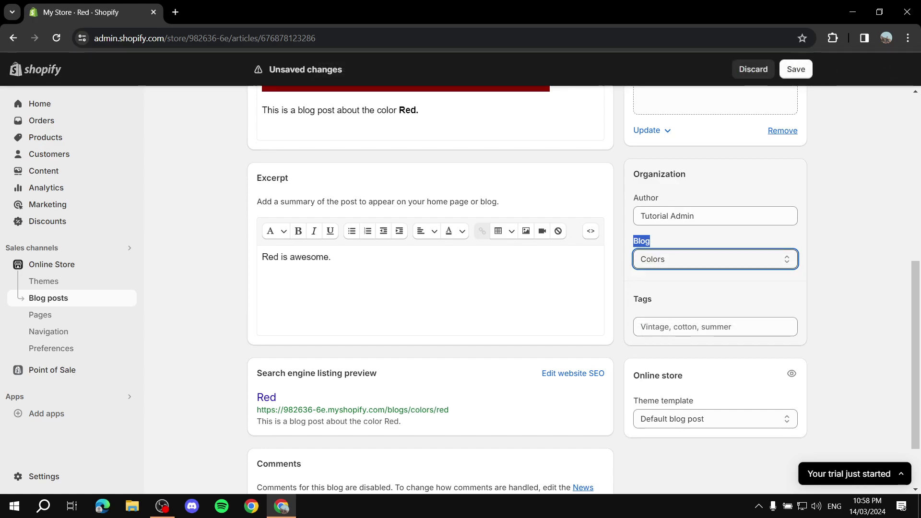
{"action": "left_click", "coordinate": [796, 69]}
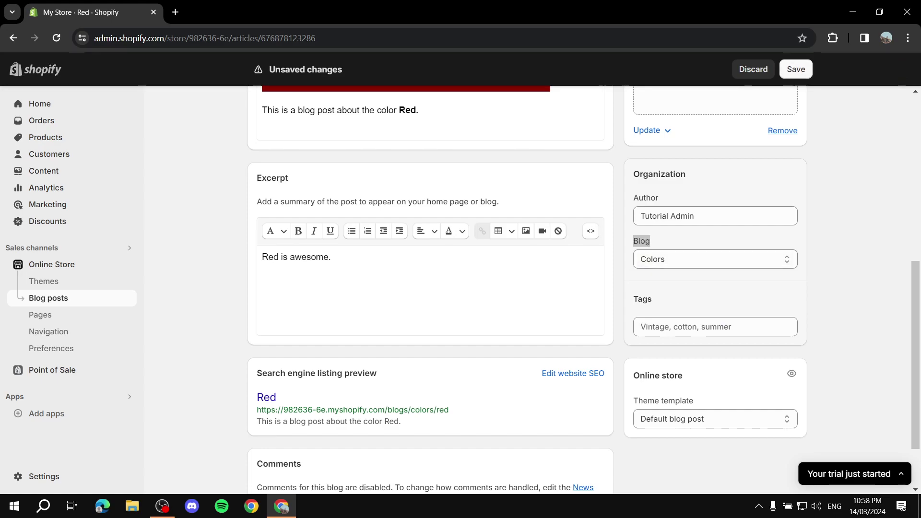
Examine the saved Red post's blog assignment, search engine listing preview and comment handling.
{"action": "scroll", "coordinate": [527, 290], "scroll_direction": "down", "scroll_amount": 2}
{"action": "scroll", "coordinate": [537, 290], "scroll_direction": "up", "scroll_amount": 3}
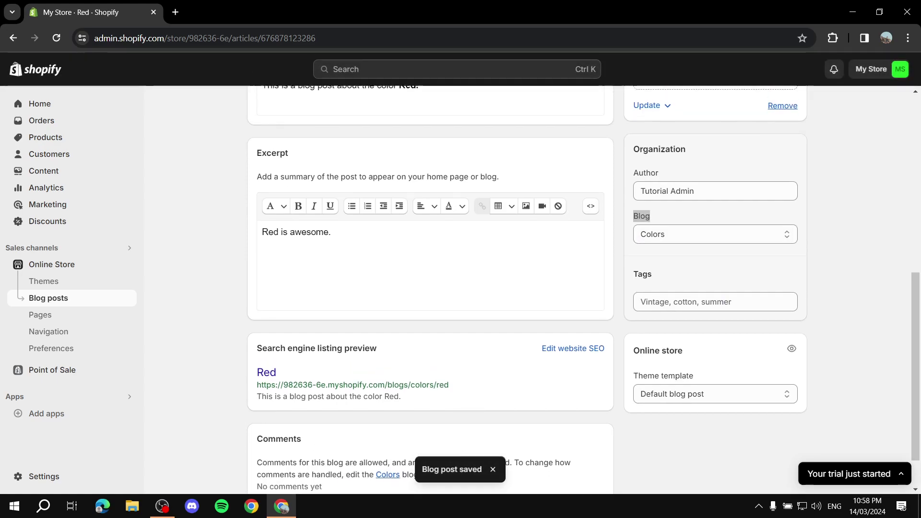
{"action": "scroll", "coordinate": [527, 290], "scroll_direction": "down", "scroll_amount": 3}
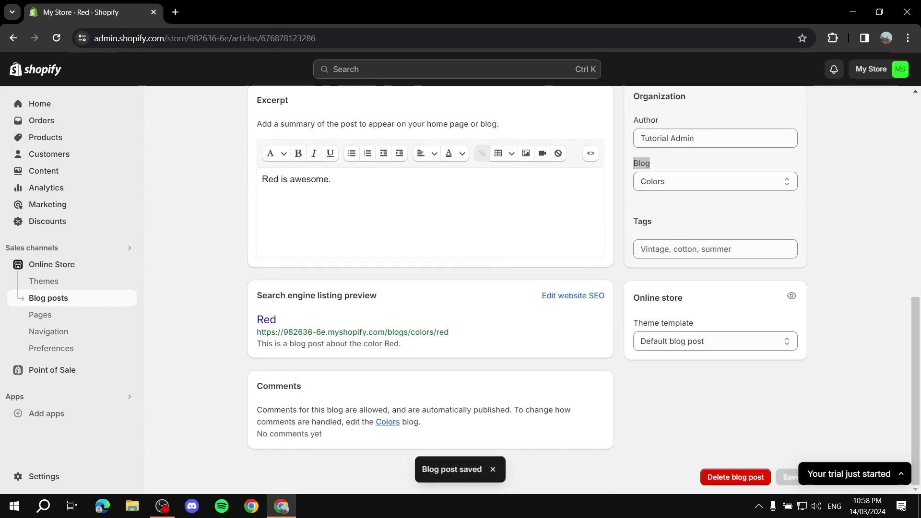
{"action": "left_click_drag", "start_coordinate": [257, 343], "coordinate": [401, 343]}
{"action": "left_click", "coordinate": [401, 343]}
{"action": "scroll", "coordinate": [430, 291], "scroll_direction": "up", "scroll_amount": 1}
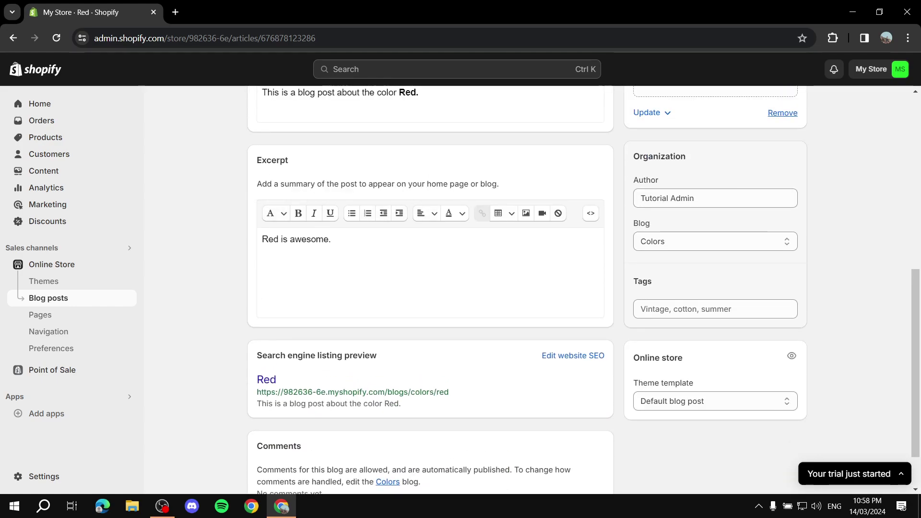
{"action": "scroll", "coordinate": [330, 213], "scroll_direction": "up", "scroll_amount": 4}
{"action": "scroll", "coordinate": [431, 290], "scroll_direction": "up", "scroll_amount": 3}
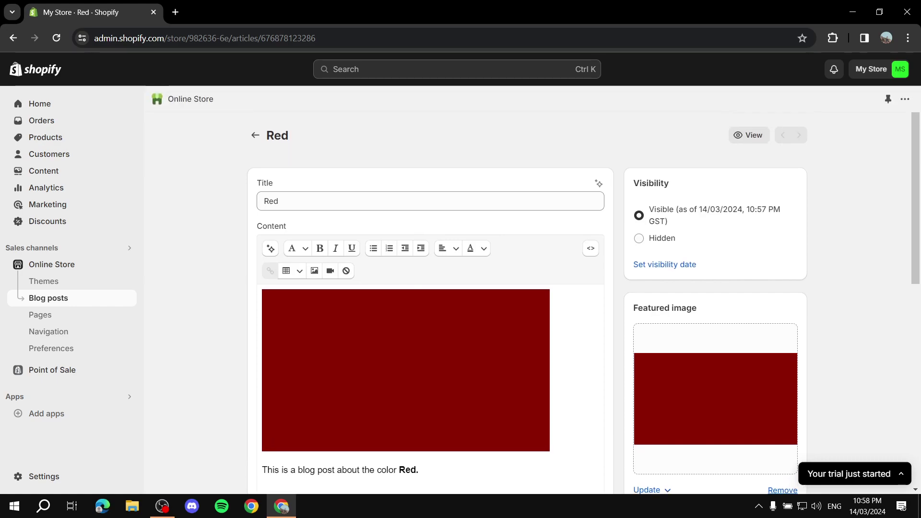
Start another blog post titled "Tutorial" with the content "Some content in here.".
{"action": "left_click", "coordinate": [256, 135]}
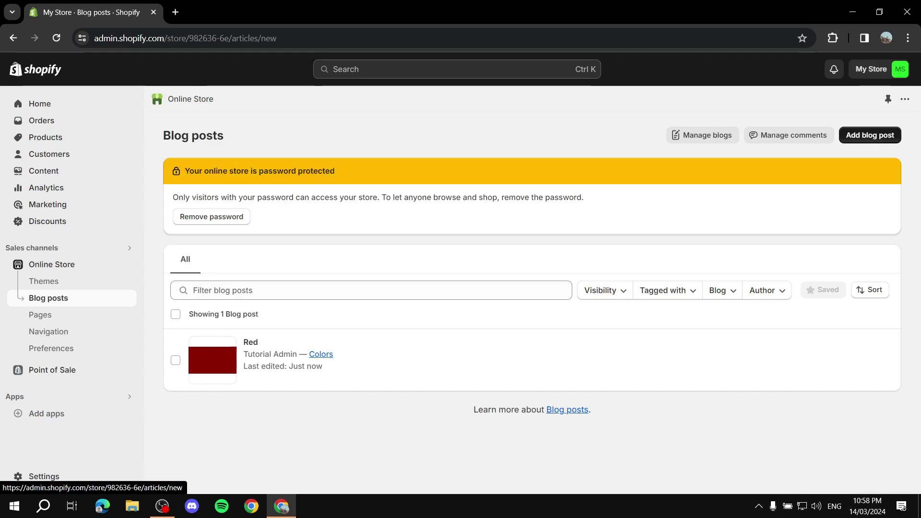
{"action": "left_click", "coordinate": [869, 134]}
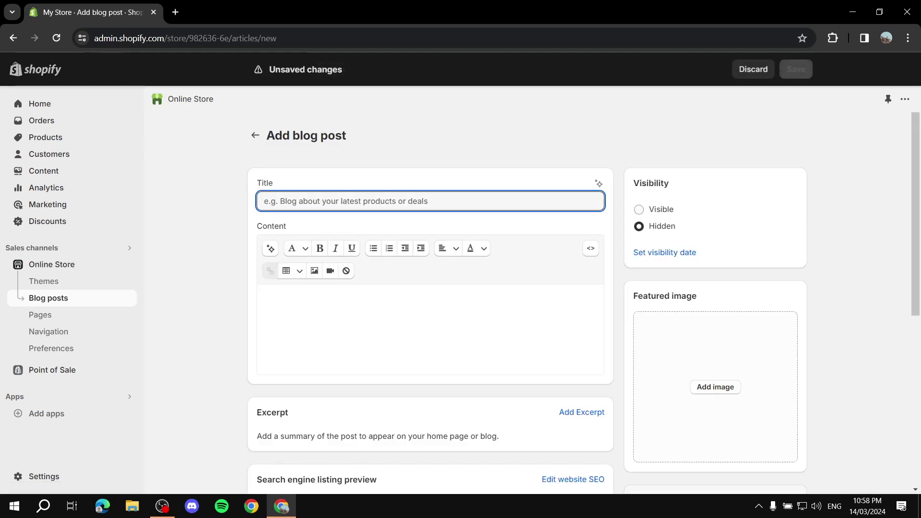
{"action": "type", "text": "Tutorial"}
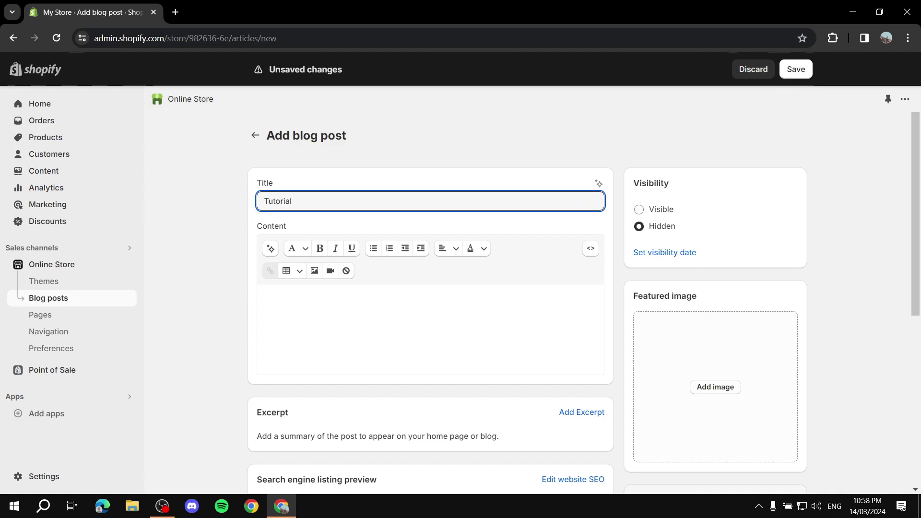
{"action": "left_click", "coordinate": [263, 297]}
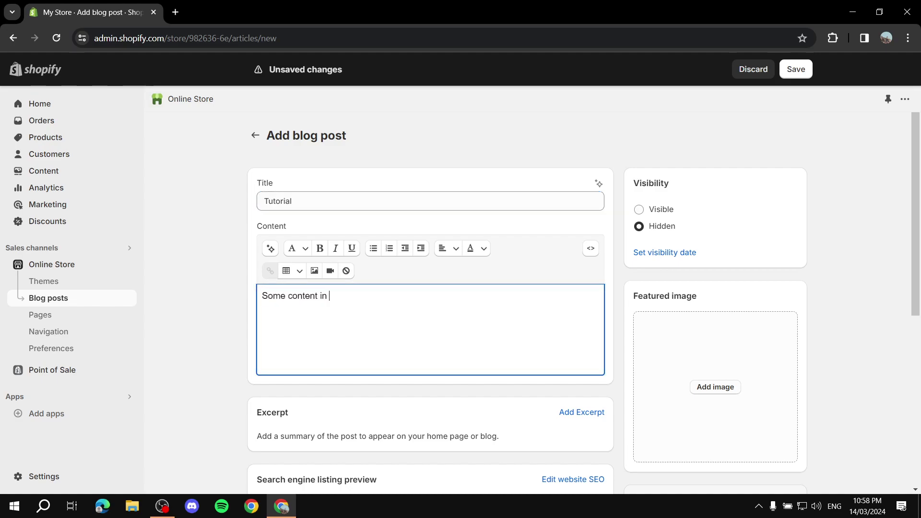
Add Tutorial.png from the Explainer Media folder as the Tutorial post's featured image.
{"action": "left_click", "coordinate": [715, 387]}
{"action": "left_click", "coordinate": [288, 376]}
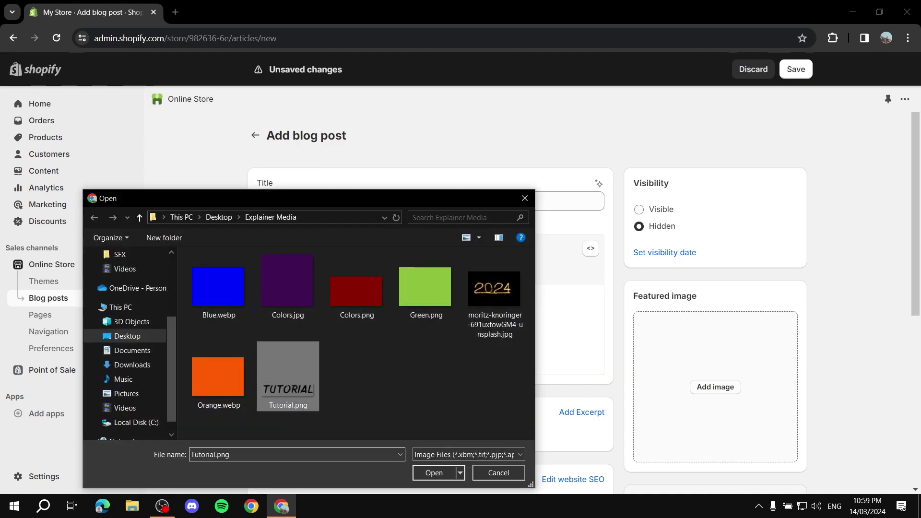
{"action": "key", "text": "Return"}
Choose News as the blog for the Tutorial post.
{"action": "scroll", "coordinate": [431, 288], "scroll_direction": "down", "scroll_amount": 4}
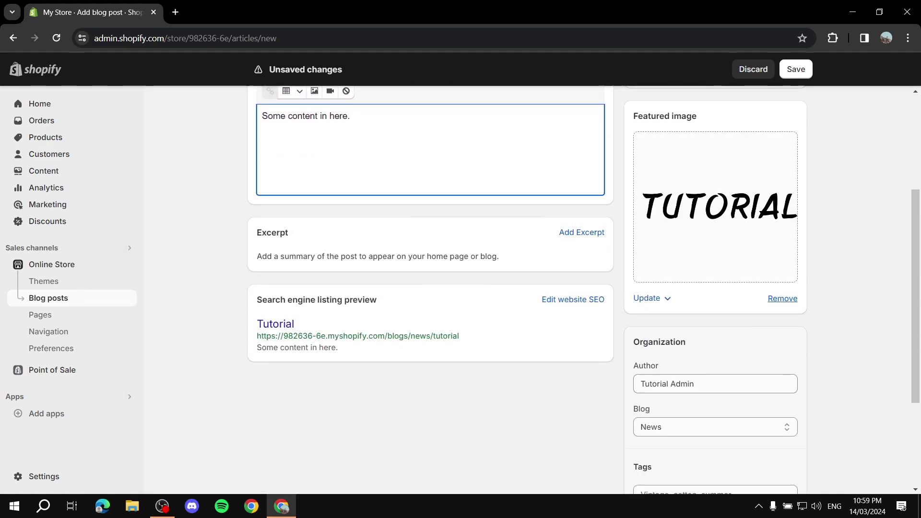
{"action": "scroll", "coordinate": [715, 307], "scroll_direction": "down", "scroll_amount": 3}
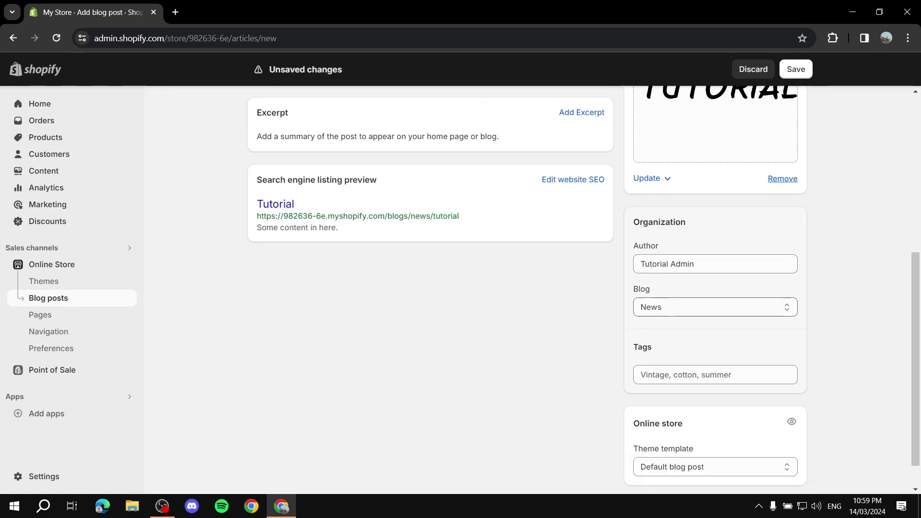
{"action": "left_click", "coordinate": [716, 307]}
{"action": "key", "text": "Return"}
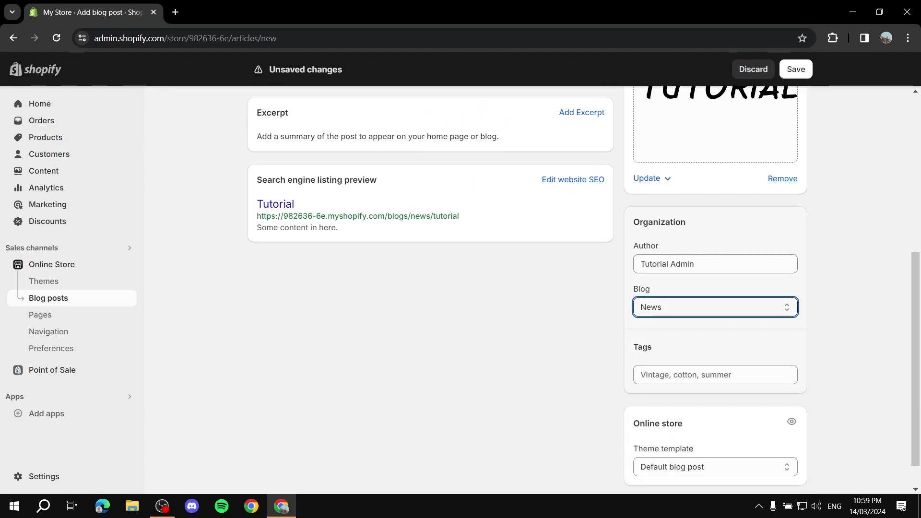
Set the Tutorial post's visibility to Visible and save the post.
{"action": "scroll", "coordinate": [461, 288], "scroll_direction": "up", "scroll_amount": 6}
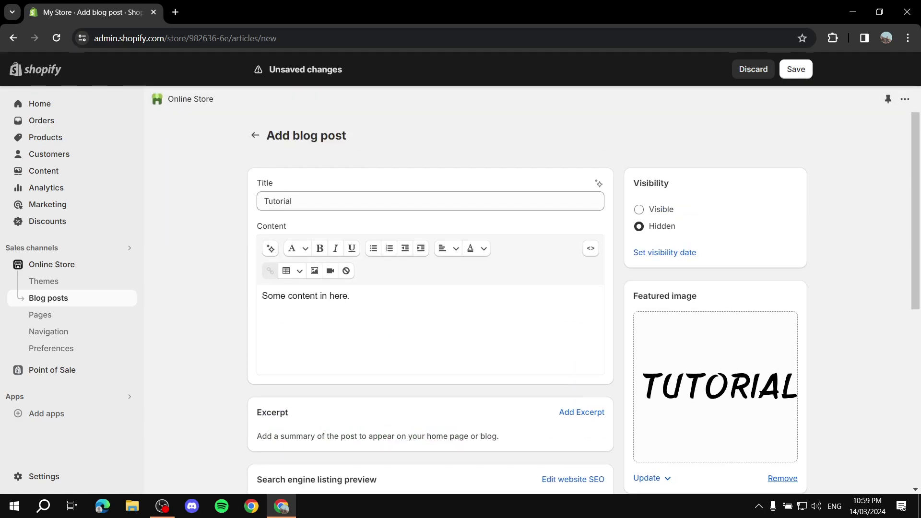
{"action": "left_click", "coordinate": [639, 210]}
{"action": "key", "text": "ctrl+s"}
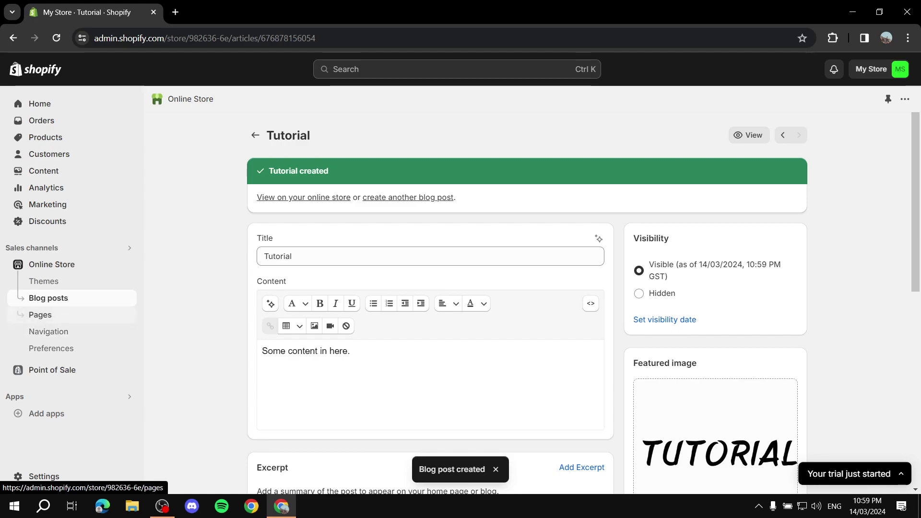
Open the Dawn theme for customization and preview the default blog template with the Colors blog.
{"action": "left_click", "coordinate": [43, 281]}
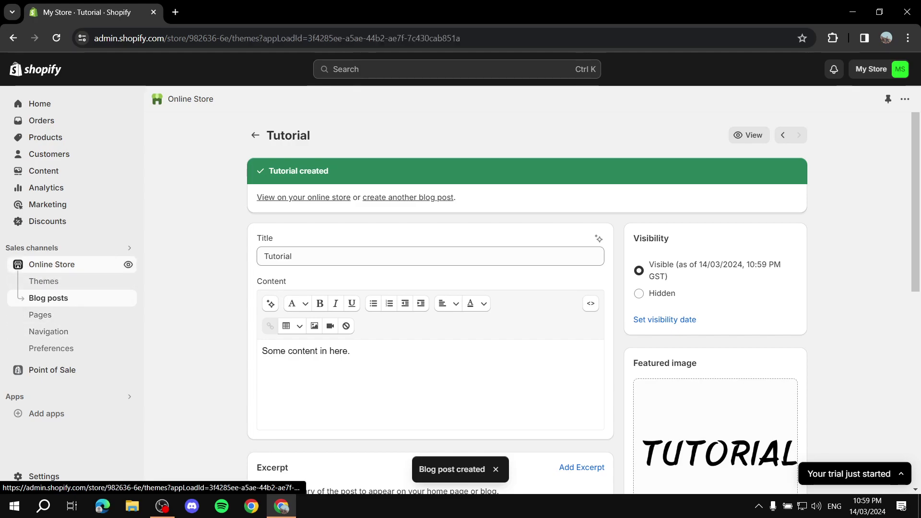
{"action": "left_click", "coordinate": [630, 400]}
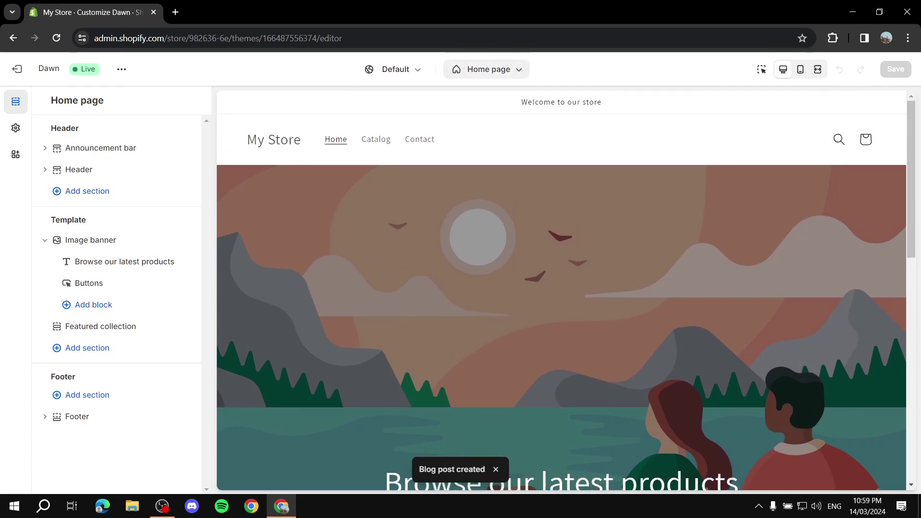
{"action": "left_click", "coordinate": [487, 69]}
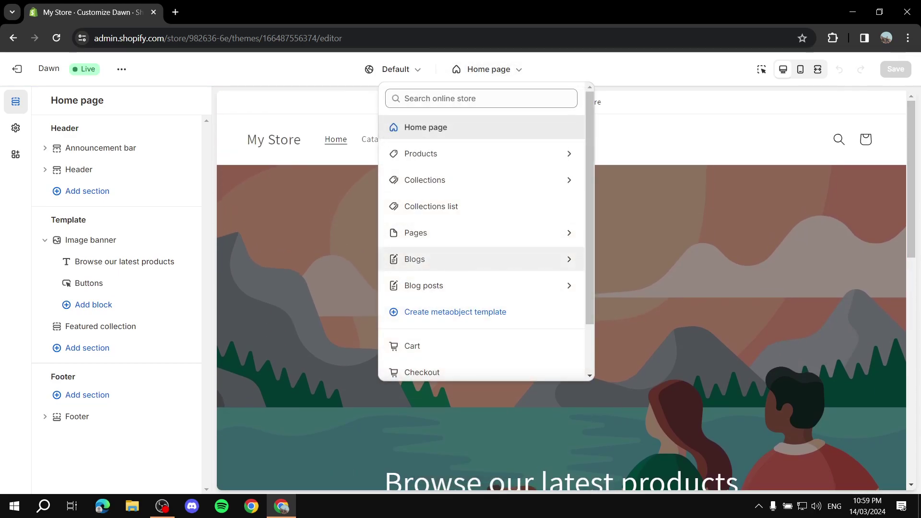
{"action": "left_click", "coordinate": [432, 259]}
{"action": "left_click", "coordinate": [431, 153]}
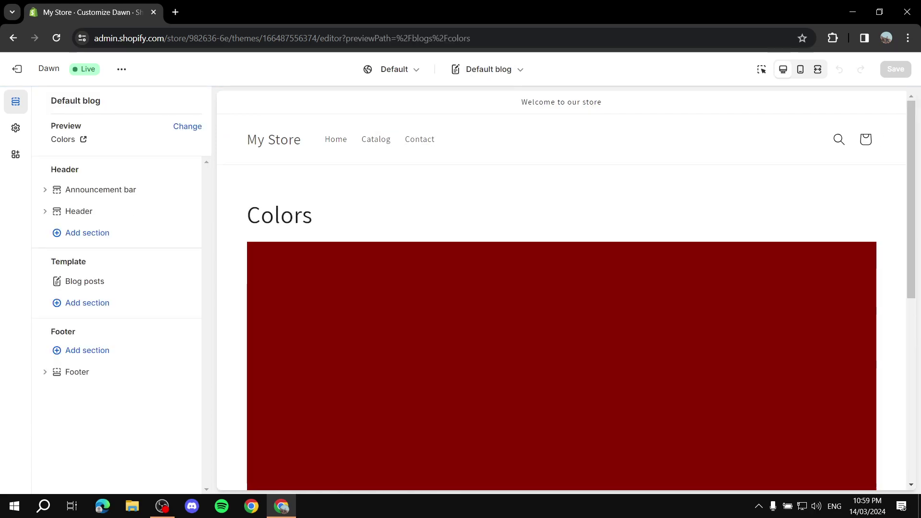
{"action": "scroll", "coordinate": [562, 288], "scroll_direction": "down", "scroll_amount": 5}
{"action": "scroll", "coordinate": [561, 288], "scroll_direction": "up", "scroll_amount": 10}
Return to the home page template and add a Blog posts section below the Featured collection.
{"action": "left_click", "coordinate": [488, 70]}
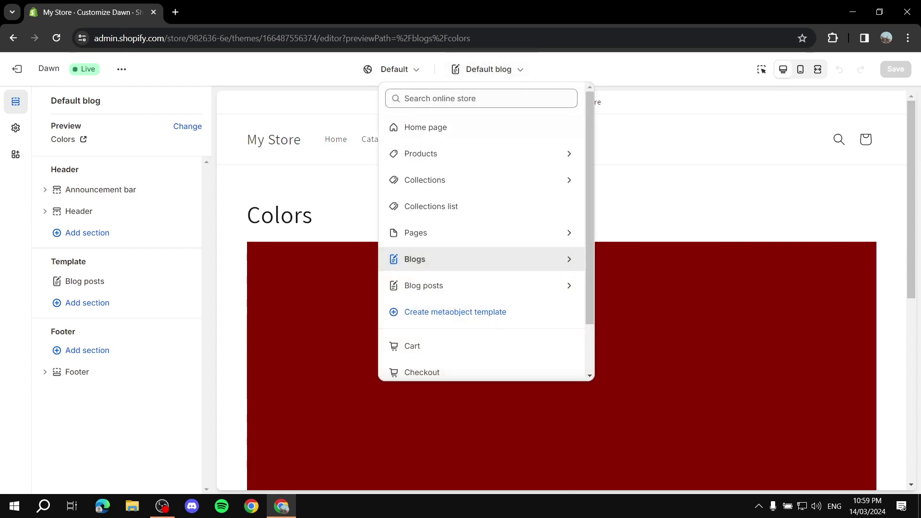
{"action": "left_click", "coordinate": [434, 126]}
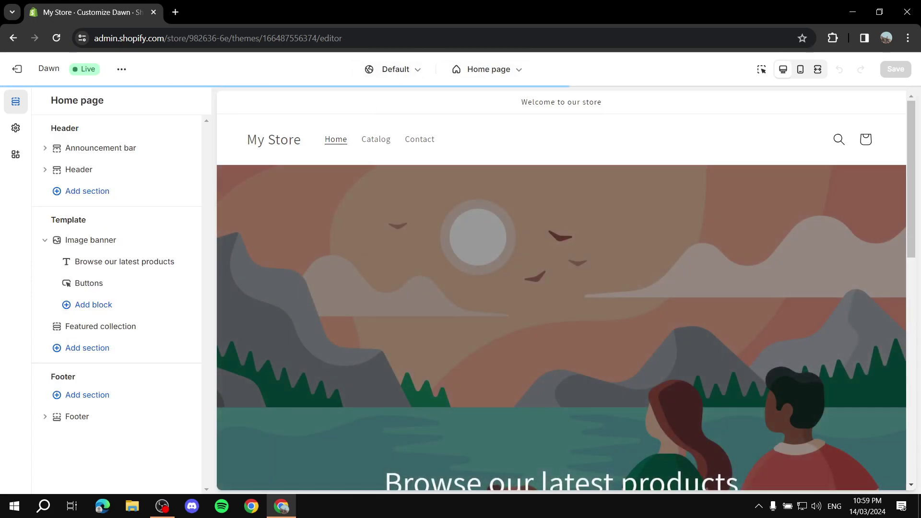
{"action": "scroll", "coordinate": [483, 216], "scroll_direction": "down", "scroll_amount": 10}
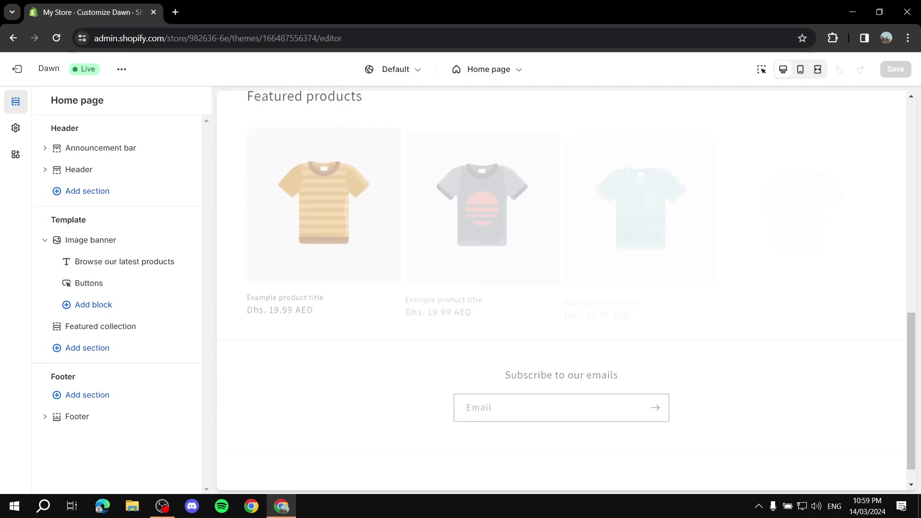
{"action": "scroll", "coordinate": [561, 288], "scroll_direction": "up", "scroll_amount": 10}
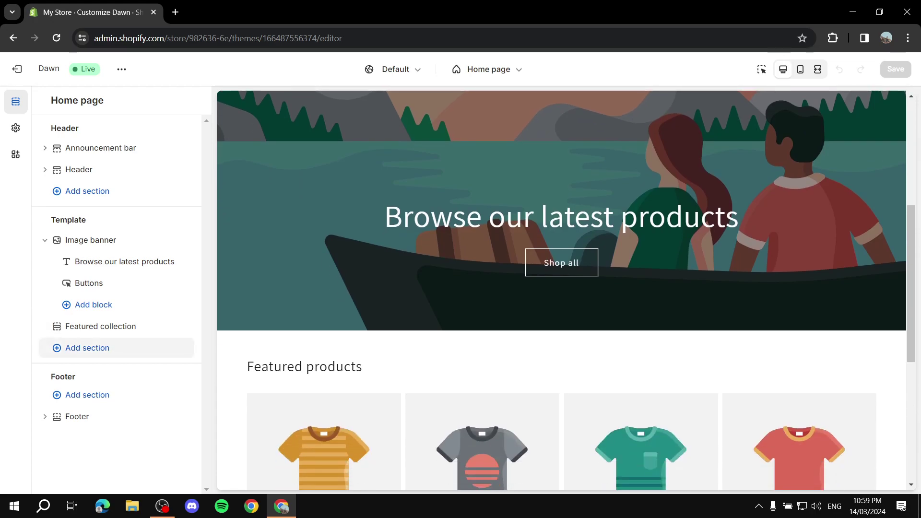
{"action": "left_click", "coordinate": [88, 348]}
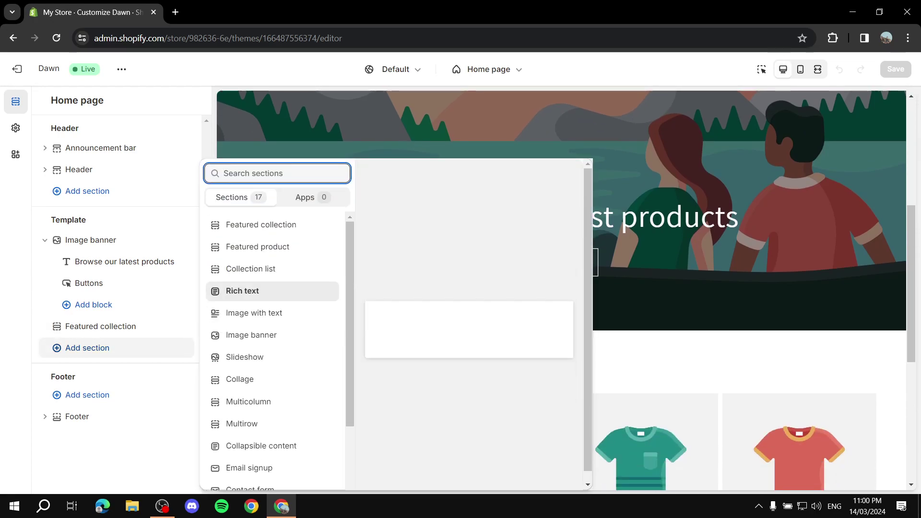
{"action": "scroll", "coordinate": [272, 288], "scroll_direction": "down", "scroll_amount": 1}
{"action": "scroll", "coordinate": [272, 297], "scroll_direction": "down", "scroll_amount": 2}
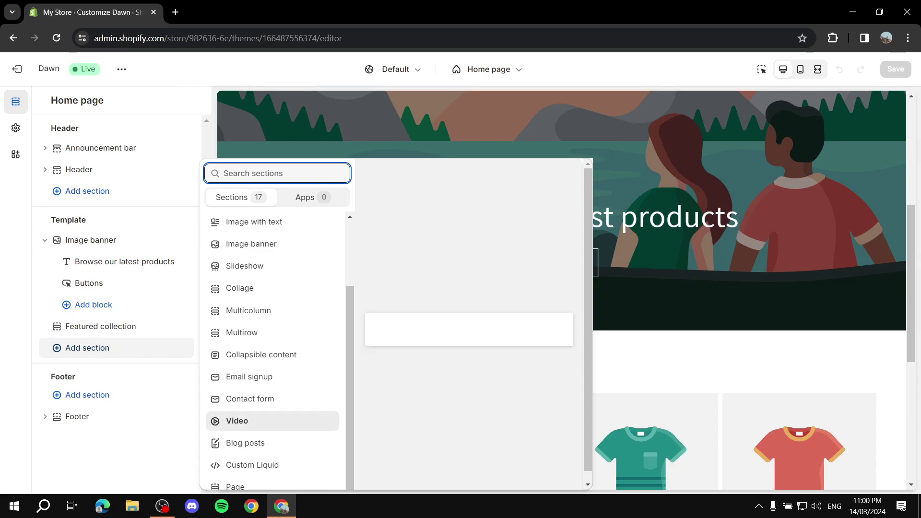
{"action": "key", "text": "Escape"}
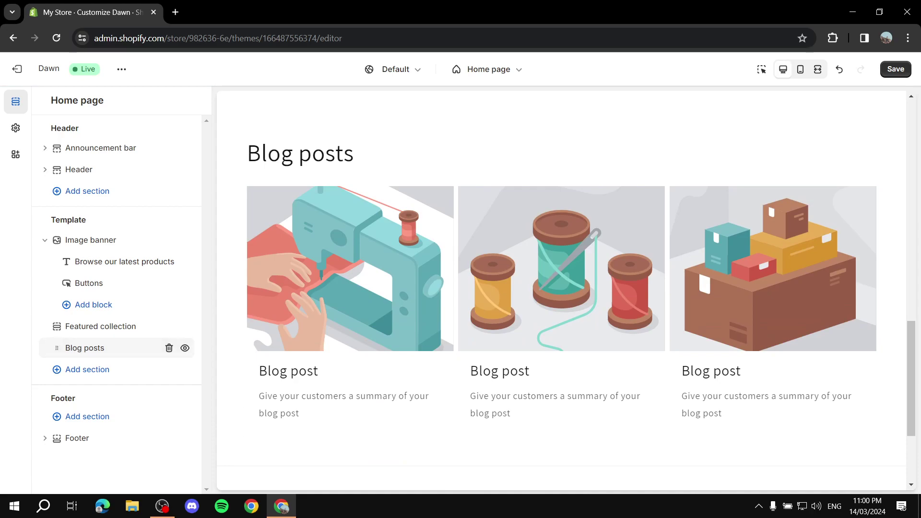
Choose Colors as the source blog for the home page's Blog posts section.
{"action": "left_click", "coordinate": [85, 348]}
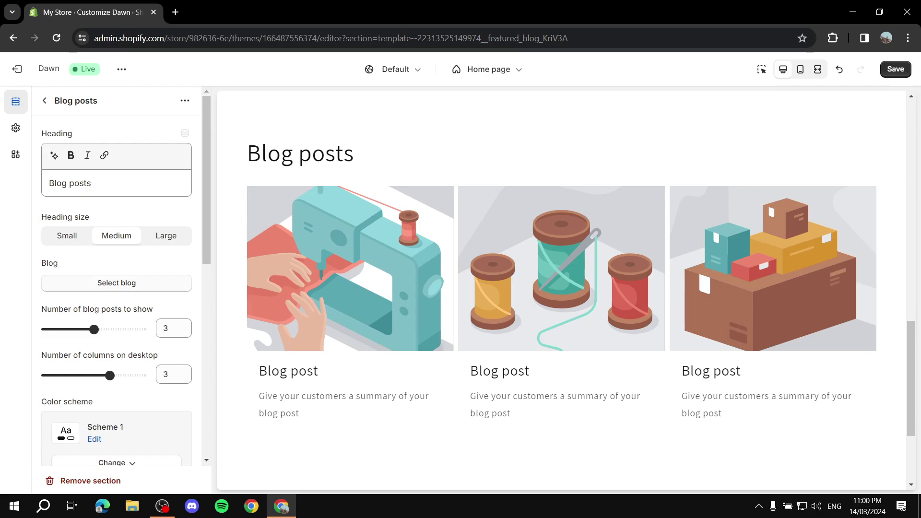
{"action": "left_click", "coordinate": [116, 282]}
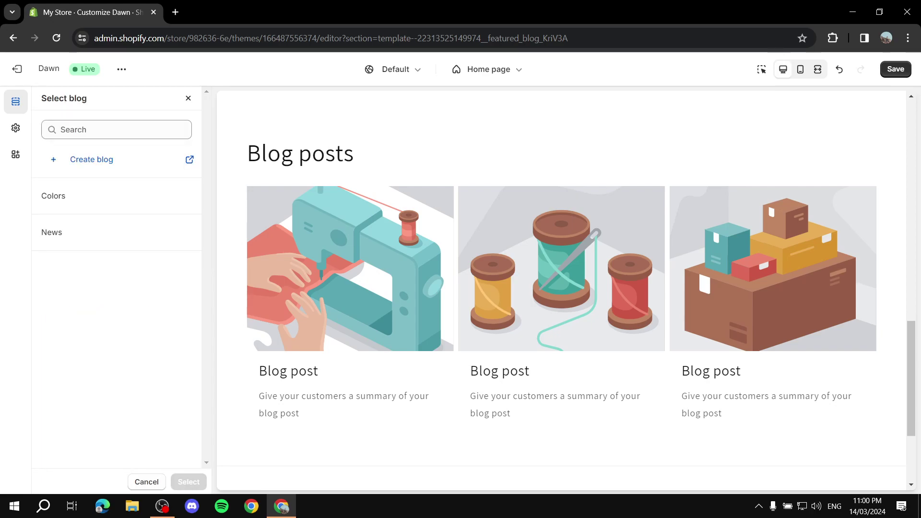
{"action": "left_click", "coordinate": [116, 196]}
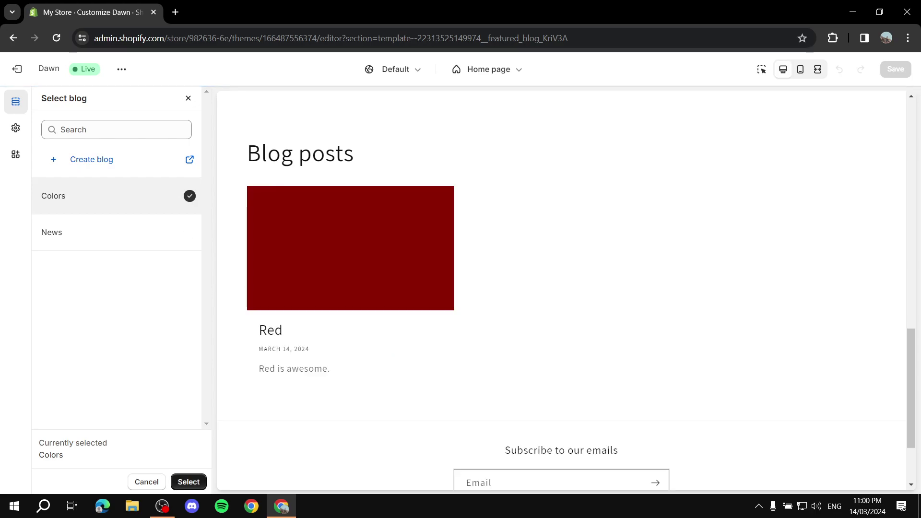
{"action": "left_click", "coordinate": [188, 482]}
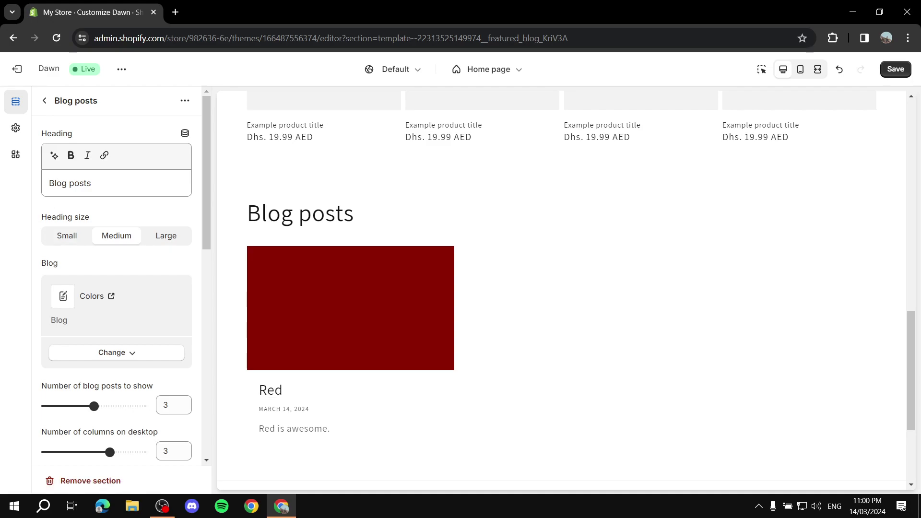
Review the Blog posts section's post count, columns, color scheme, display options and padding settings.
{"action": "scroll", "coordinate": [117, 288], "scroll_direction": "down", "scroll_amount": 1}
{"action": "scroll", "coordinate": [117, 288], "scroll_direction": "down", "scroll_amount": 3}
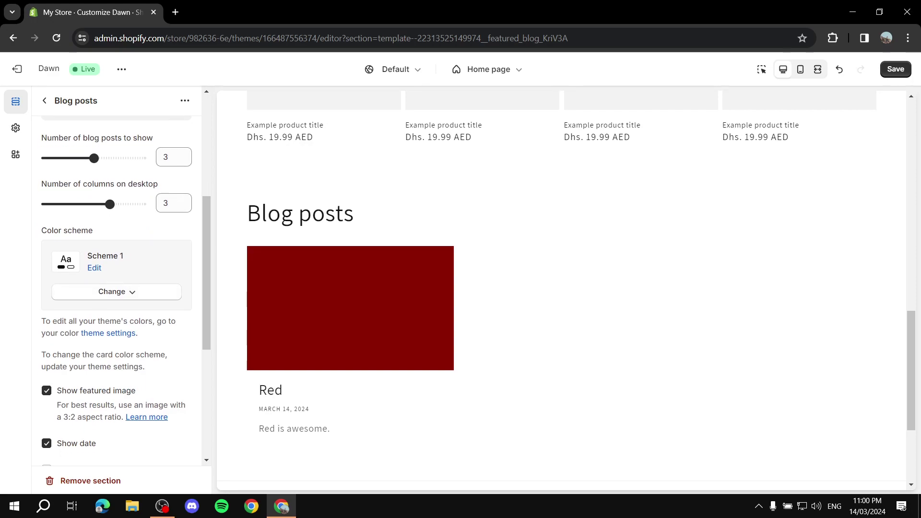
{"action": "scroll", "coordinate": [116, 288], "scroll_direction": "down", "scroll_amount": 5}
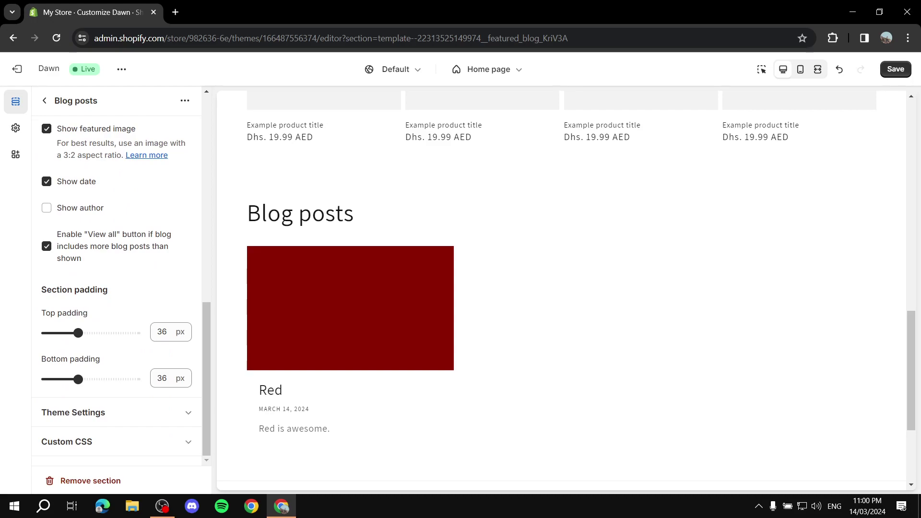
{"action": "scroll", "coordinate": [117, 288], "scroll_direction": "up", "scroll_amount": 2}
{"action": "scroll", "coordinate": [117, 288], "scroll_direction": "up", "scroll_amount": 5}
{"action": "scroll", "coordinate": [117, 288], "scroll_direction": "down", "scroll_amount": 5}
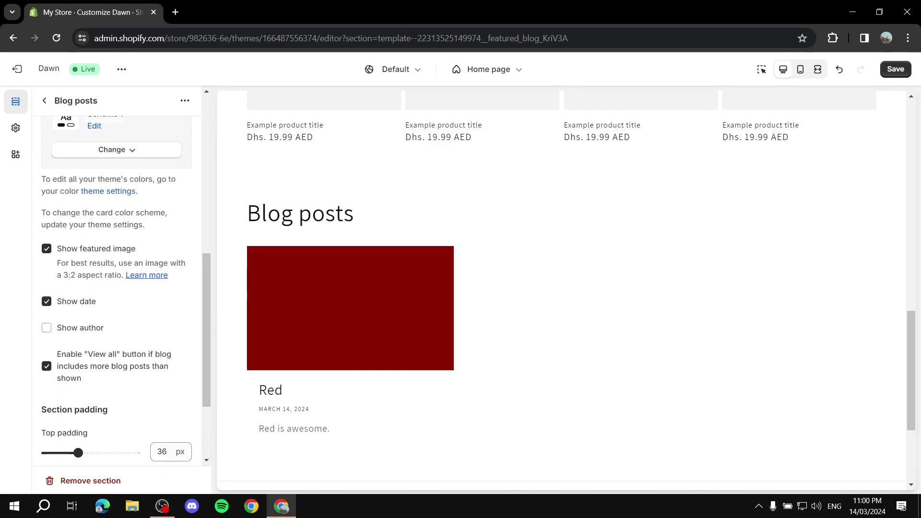
{"action": "scroll", "coordinate": [117, 288], "scroll_direction": "up", "scroll_amount": 7}
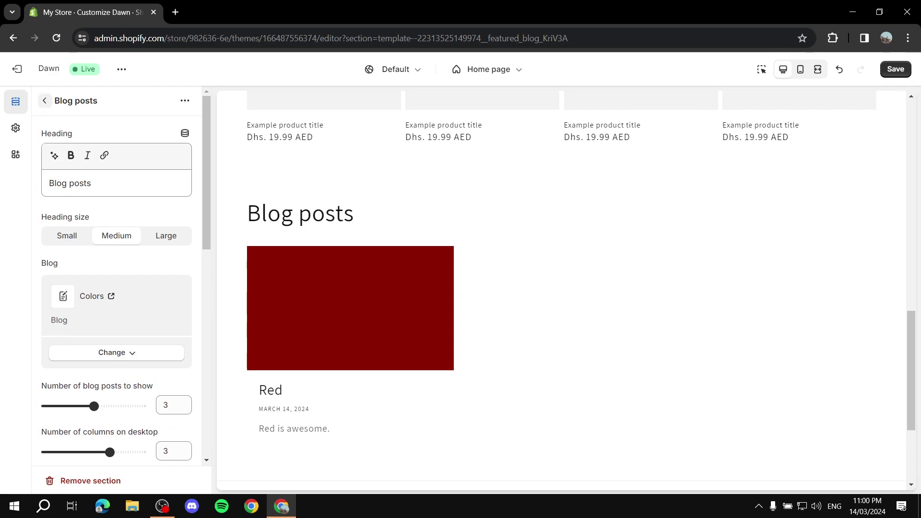
{"action": "left_click", "coordinate": [45, 100]}
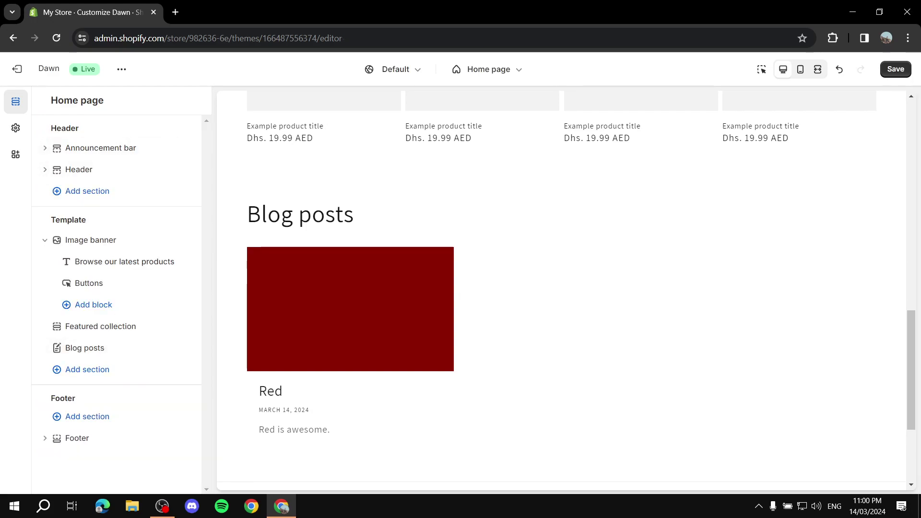
Check the home page preview up to its header and save the theme changes.
{"action": "scroll", "coordinate": [561, 290], "scroll_direction": "up", "scroll_amount": 8}
{"action": "scroll", "coordinate": [562, 290], "scroll_direction": "up", "scroll_amount": 5}
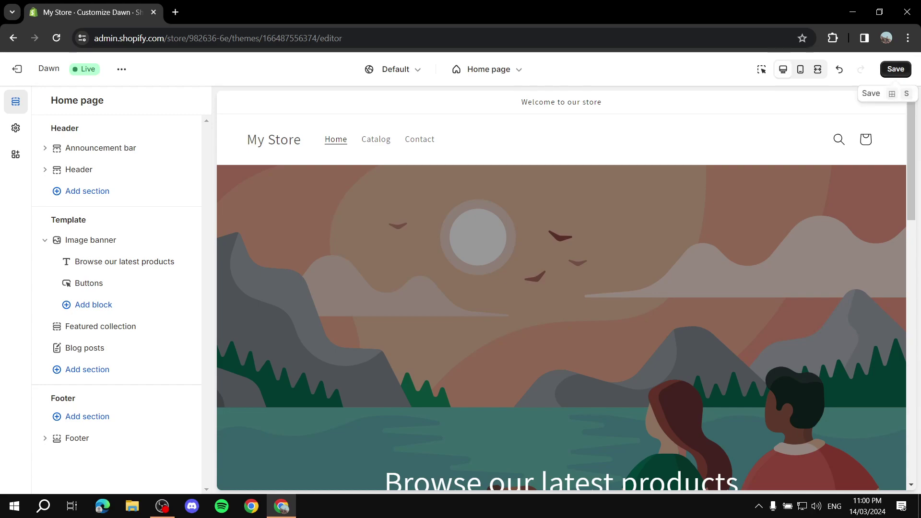
{"action": "left_click", "coordinate": [895, 69]}
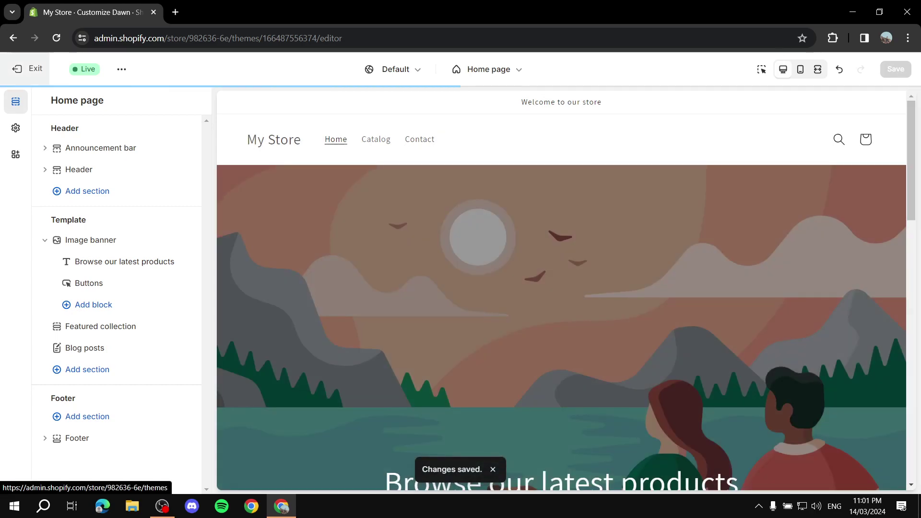
Exit the theme editor, then create and save a new store page titled "News Blog".
{"action": "left_click", "coordinate": [29, 68]}
{"action": "left_click", "coordinate": [40, 314]}
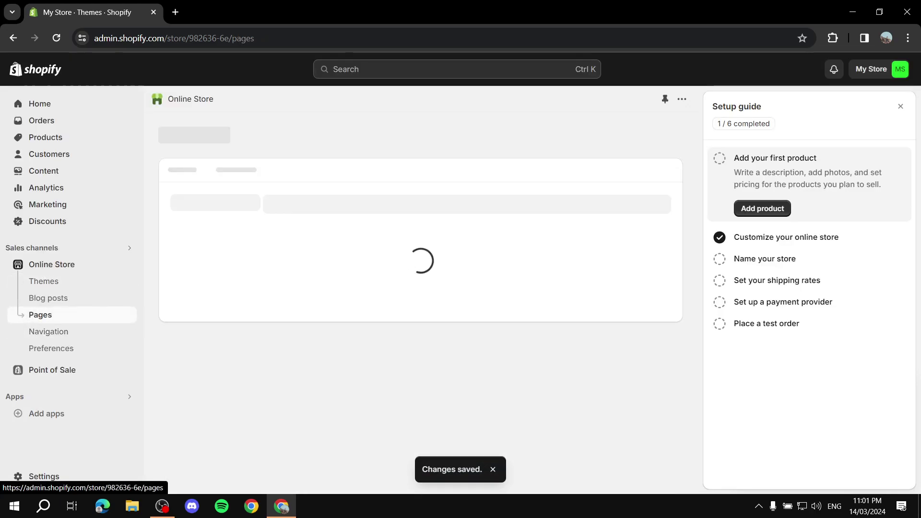
{"action": "left_click", "coordinate": [654, 135]}
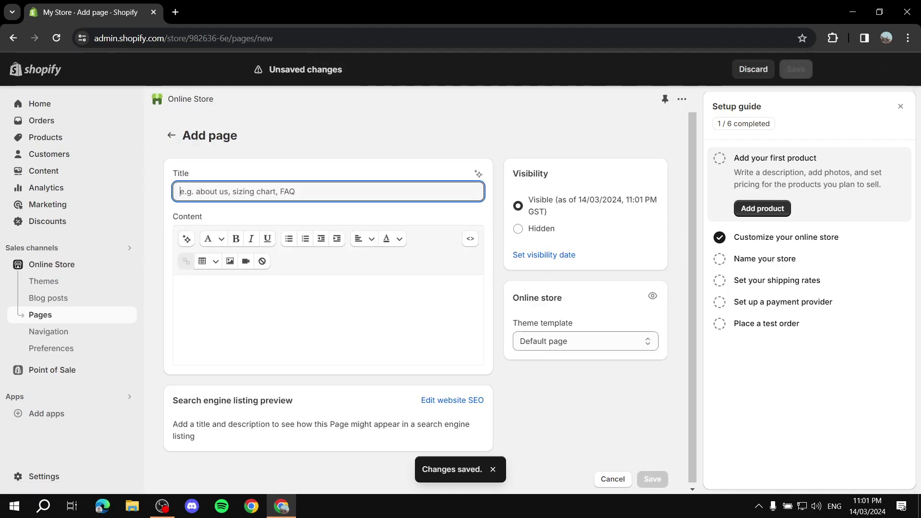
{"action": "type", "text": "News Blog"}
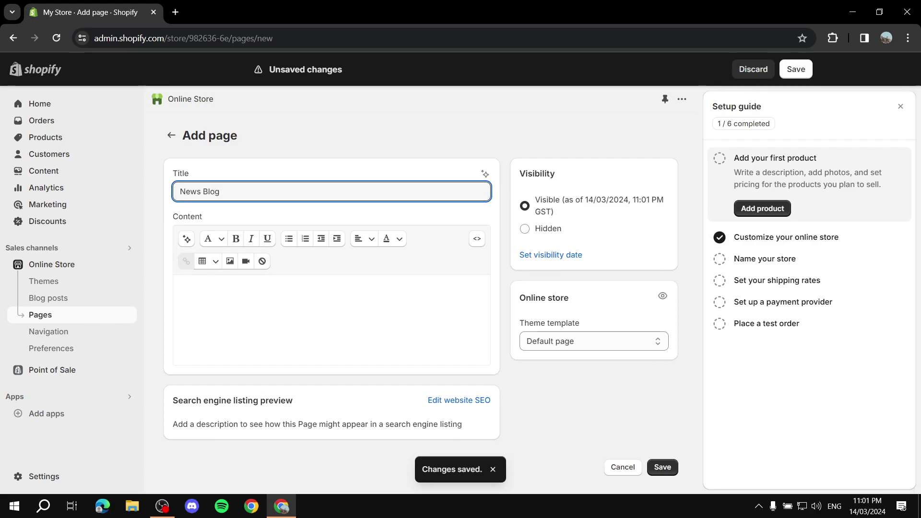
{"action": "key", "text": "ctrl+s"}
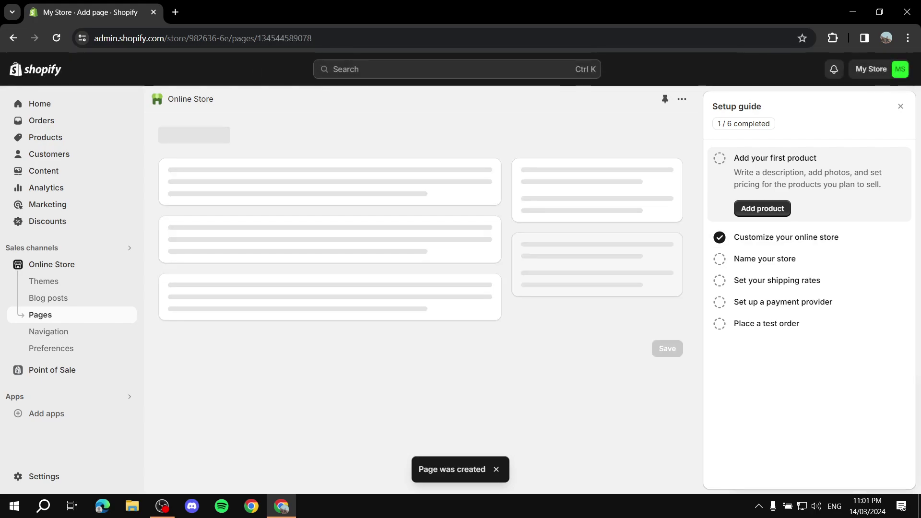
Reopen the Dawn theme for customization and list its page templates.
{"action": "left_click", "coordinate": [171, 135]}
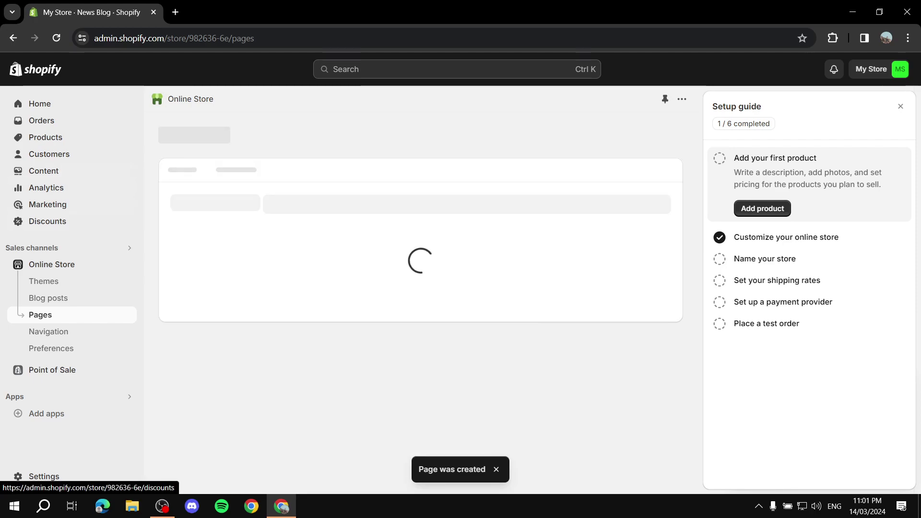
{"action": "left_click", "coordinate": [44, 281]}
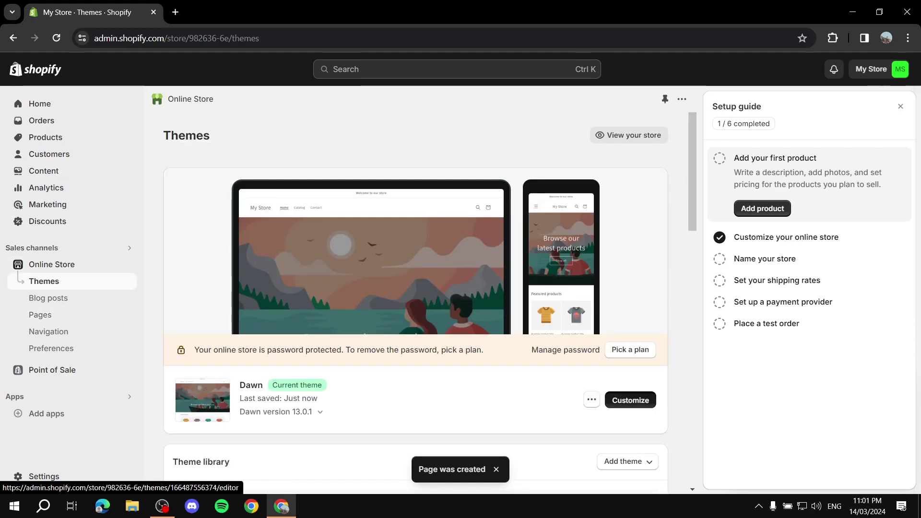
{"action": "left_click", "coordinate": [630, 400]}
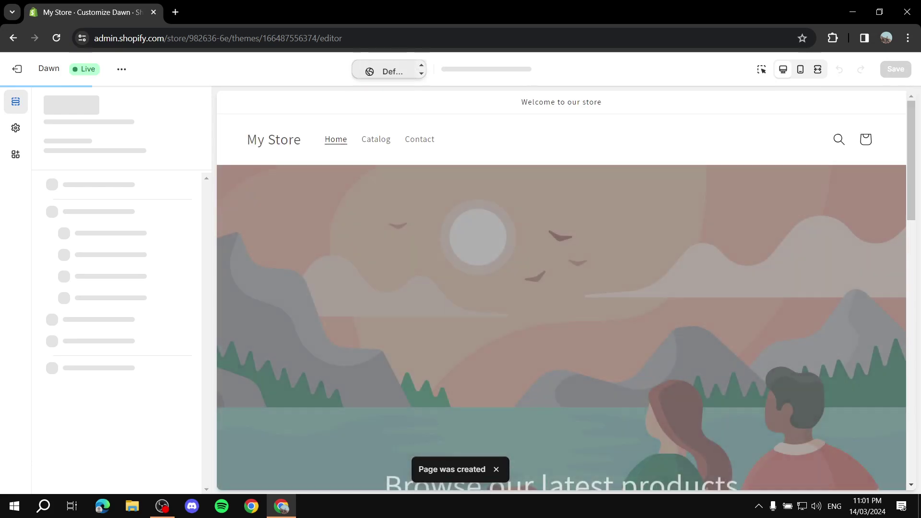
{"action": "left_click", "coordinate": [392, 71]}
{"action": "left_click", "coordinate": [487, 69]}
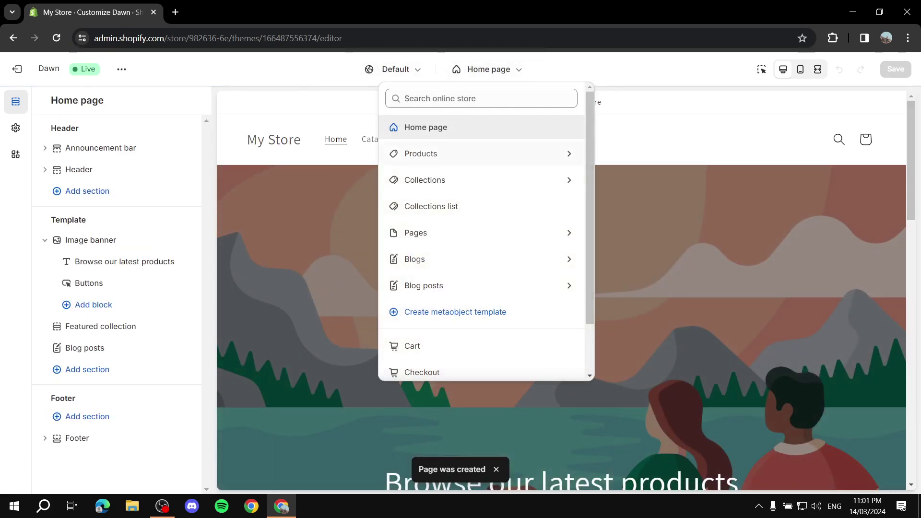
{"action": "left_click", "coordinate": [479, 233]}
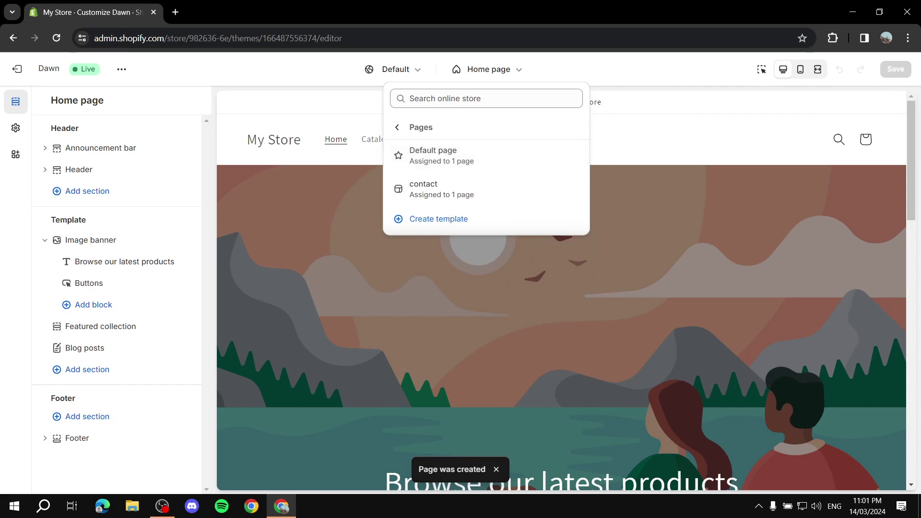
Look through the theme's template list and its page templates, then exit the theme editor.
{"action": "left_click", "coordinate": [397, 127]}
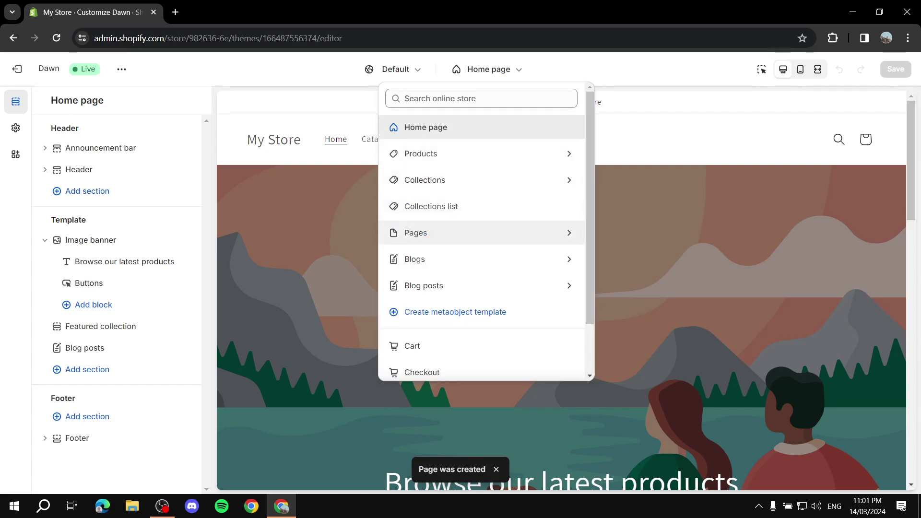
{"action": "left_click", "coordinate": [480, 233]}
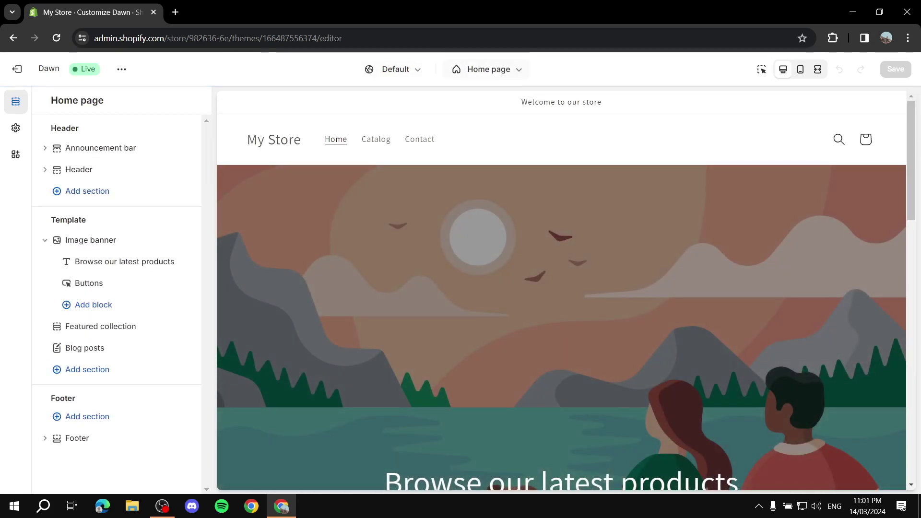
{"action": "left_click", "coordinate": [486, 70]}
{"action": "scroll", "coordinate": [479, 168], "scroll_direction": "down", "scroll_amount": 2}
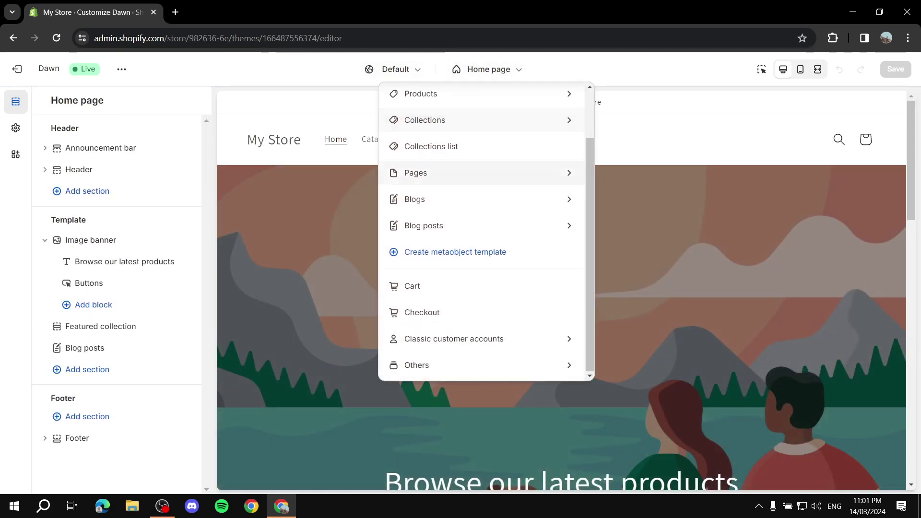
{"action": "scroll", "coordinate": [422, 179], "scroll_direction": "up", "scroll_amount": 2}
{"action": "left_click", "coordinate": [423, 233]}
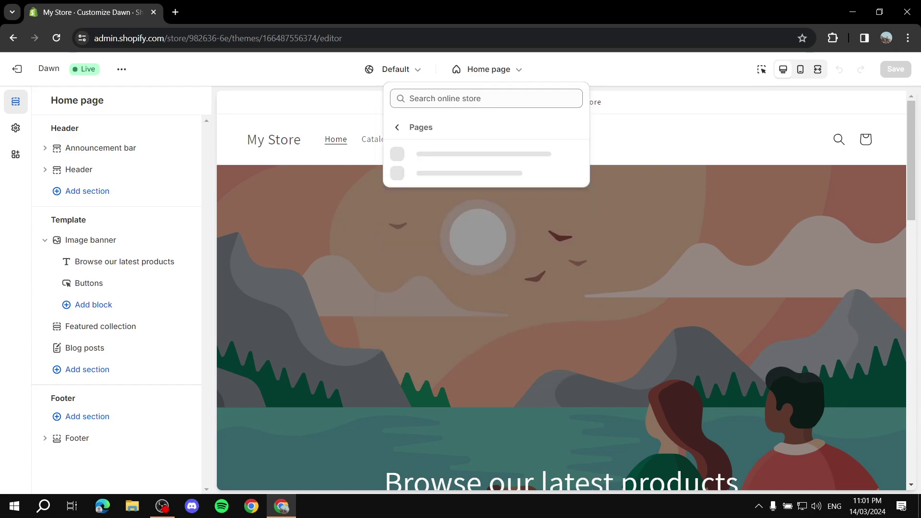
{"action": "left_click", "coordinate": [397, 127]}
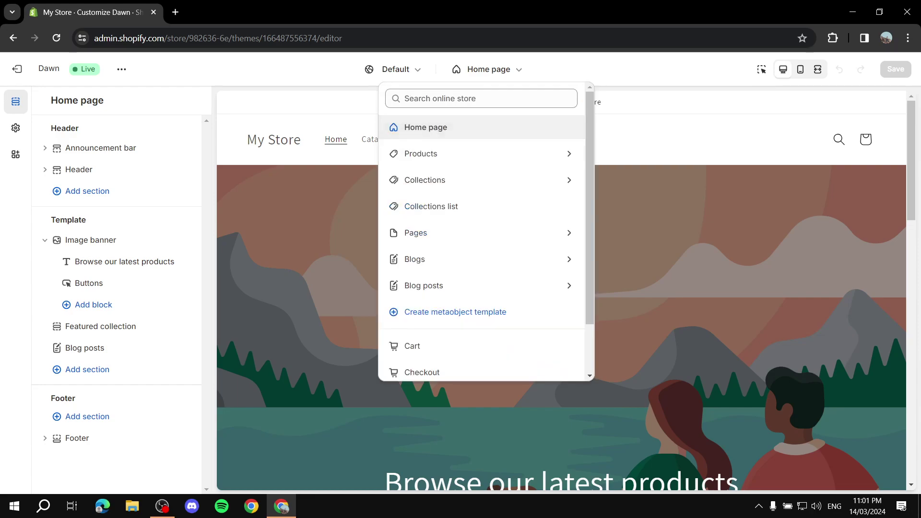
{"action": "key", "text": "Escape"}
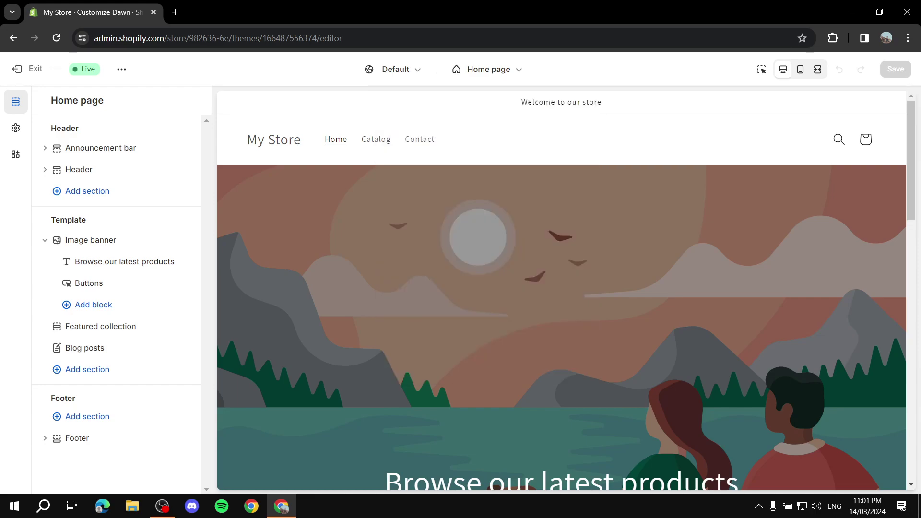
{"action": "left_click", "coordinate": [30, 69]}
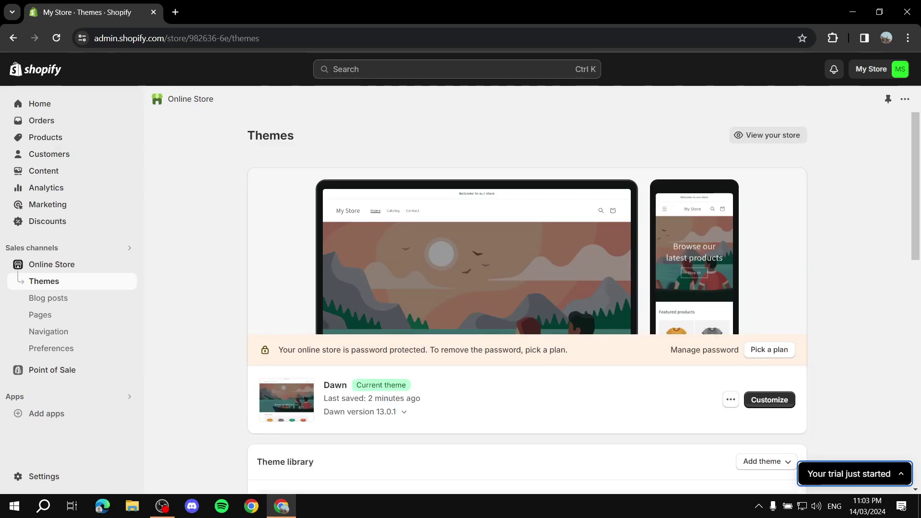
Reopen the Dawn theme for customization, recheck its page templates, and leave the editor again.
{"action": "left_click", "coordinate": [770, 400]}
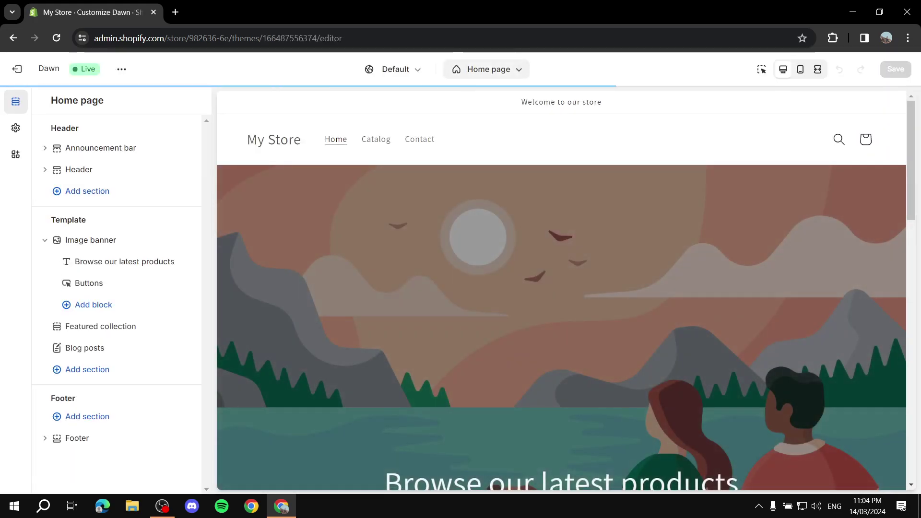
{"action": "left_click", "coordinate": [486, 69]}
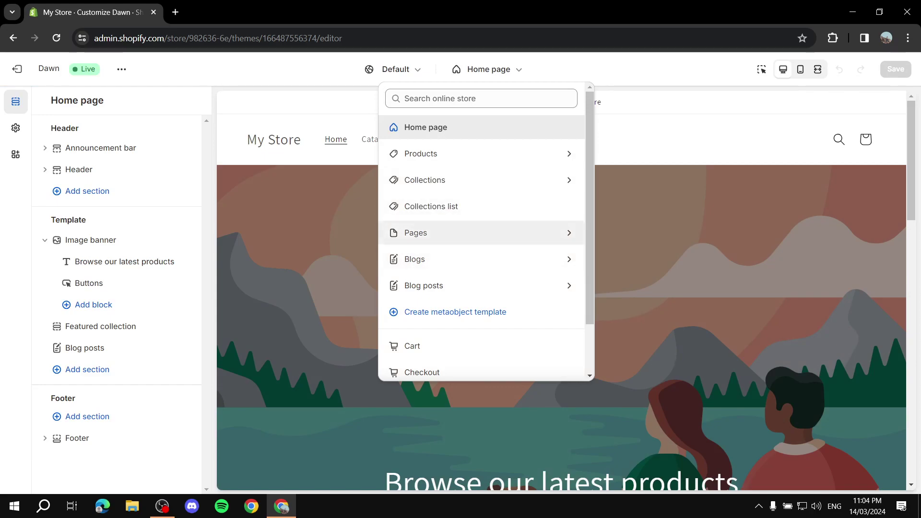
{"action": "left_click", "coordinate": [432, 232]}
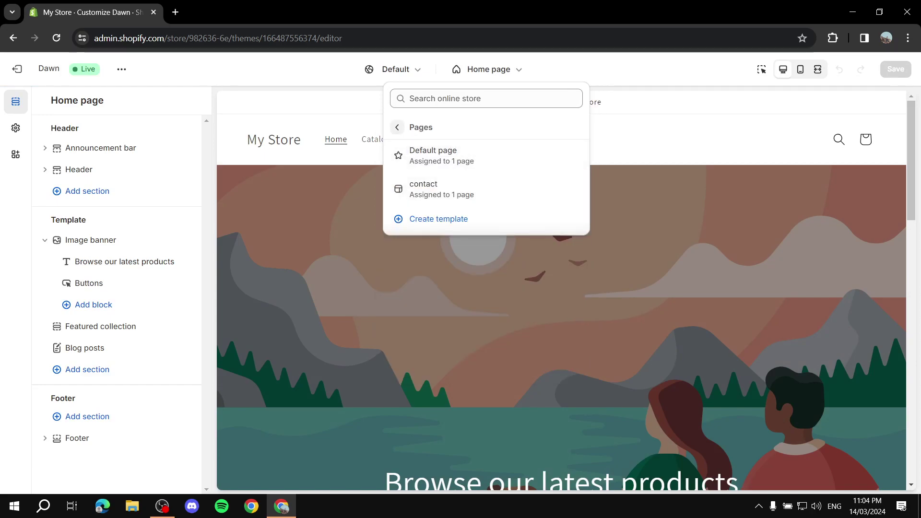
{"action": "left_click", "coordinate": [397, 127]}
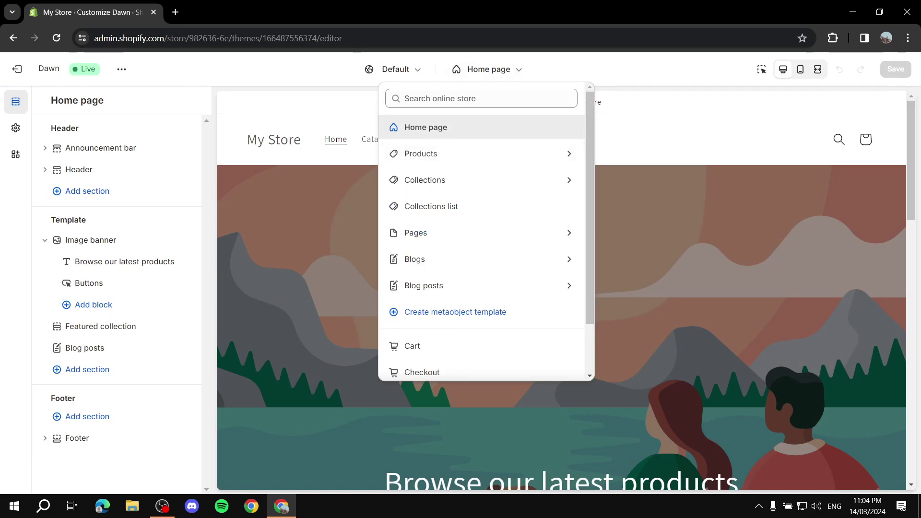
{"action": "left_click", "coordinate": [17, 69]}
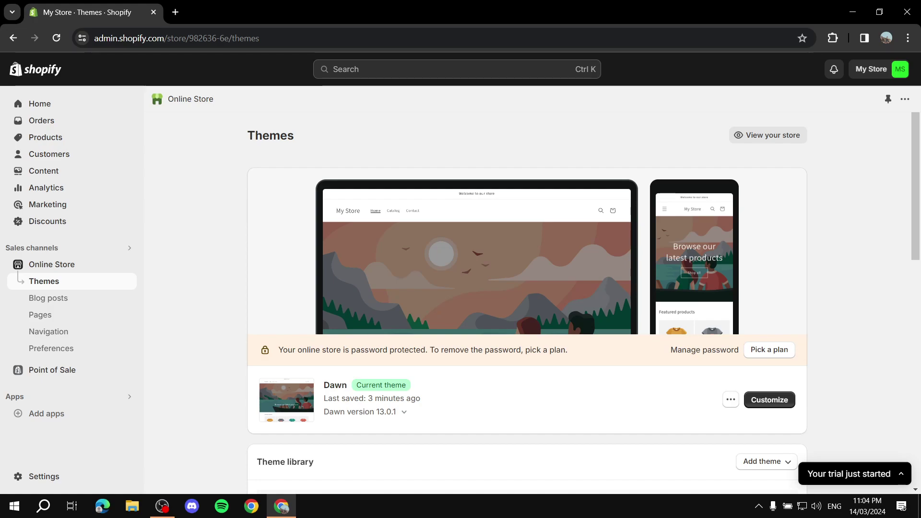
Open the store's Main menu for editing from the online store navigation settings.
{"action": "left_click", "coordinate": [40, 314]}
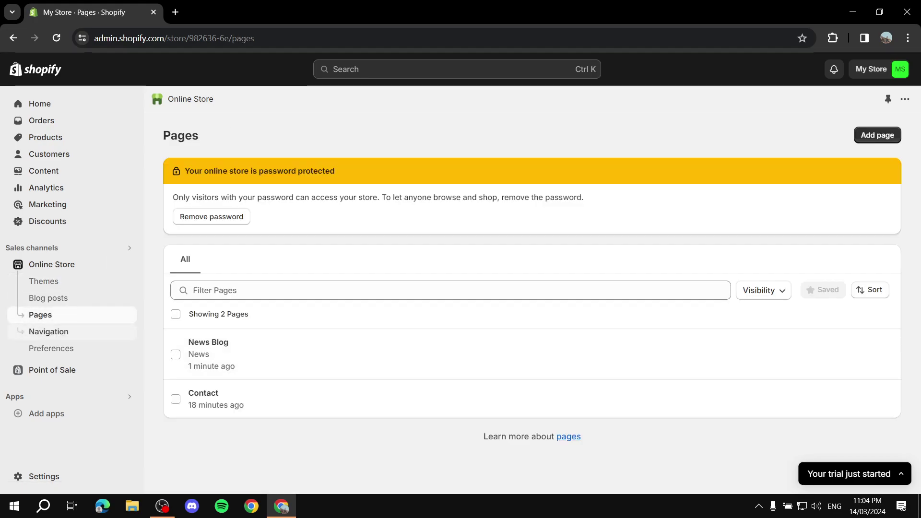
{"action": "left_click", "coordinate": [48, 332]}
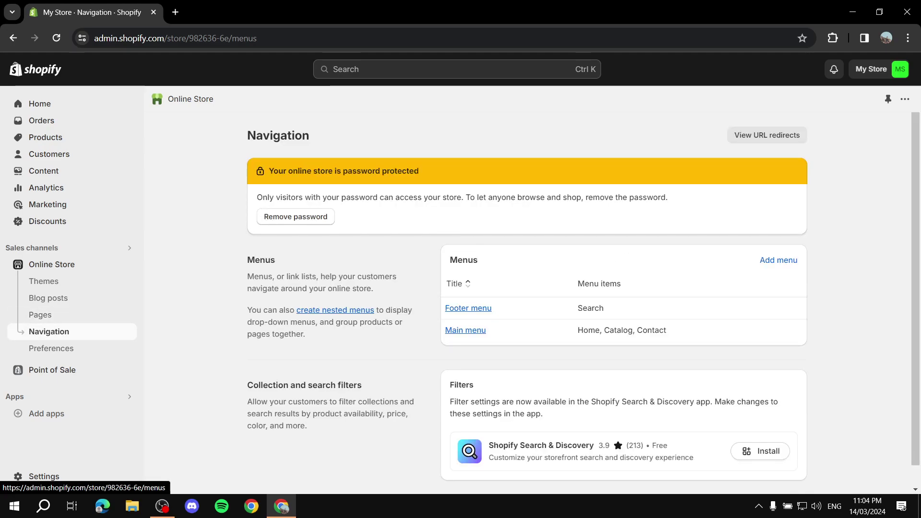
{"action": "left_click", "coordinate": [465, 330]}
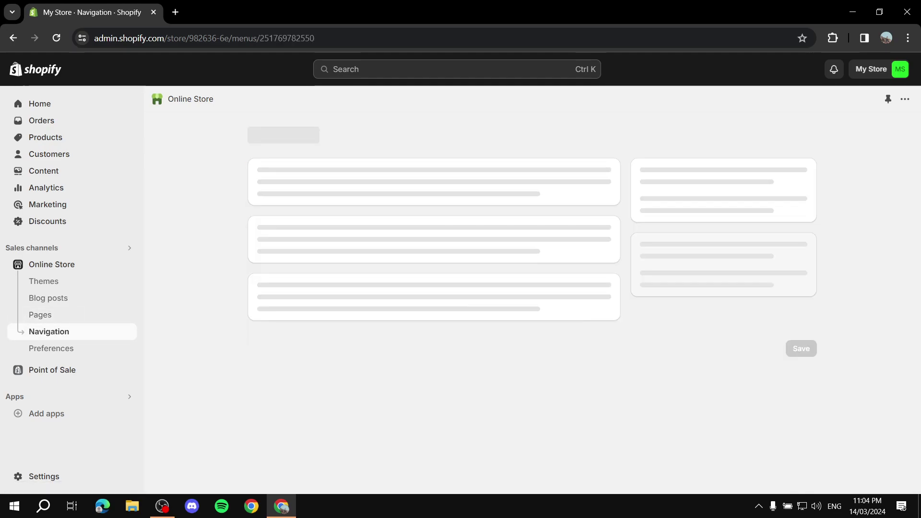
Add a menu item named "News Blog" linked to the News Blog page and save the menu.
{"action": "left_click", "coordinate": [311, 389]}
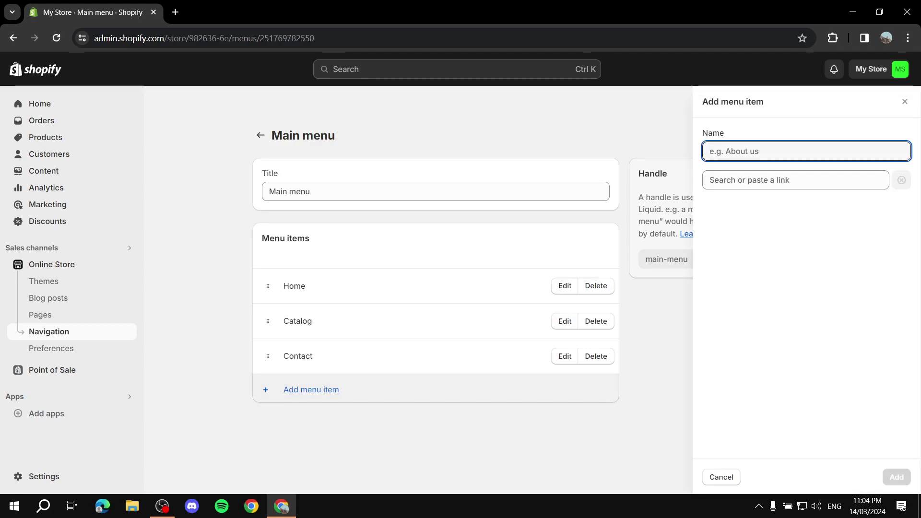
{"action": "type", "text": "News Blog"}
{"action": "left_click", "coordinate": [767, 180]}
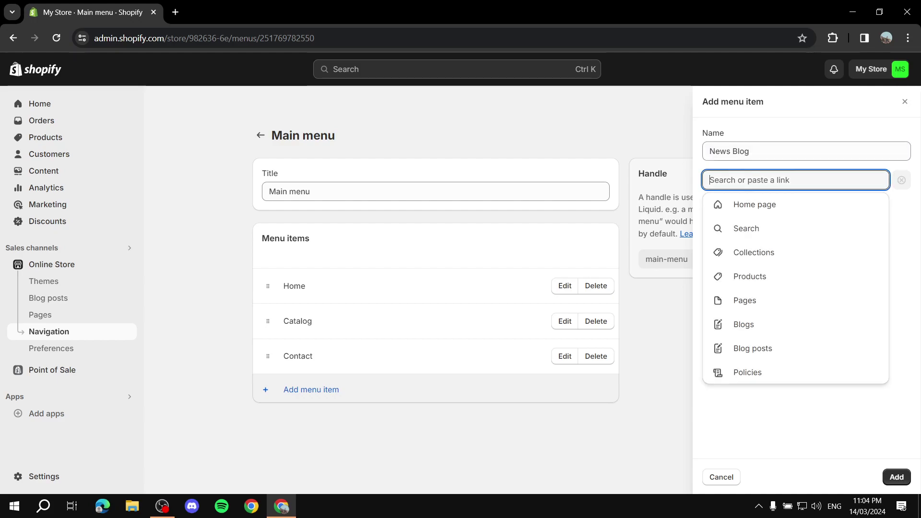
{"action": "left_click", "coordinate": [744, 300]}
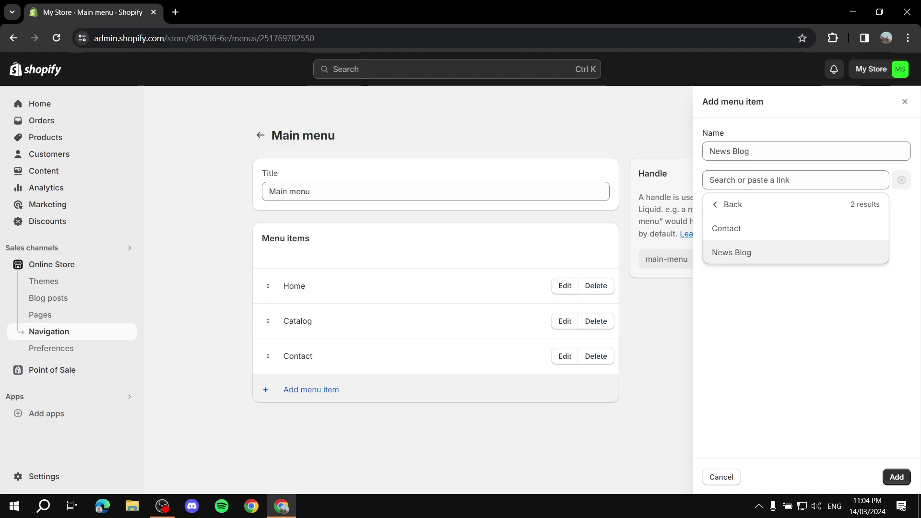
{"action": "left_click", "coordinate": [732, 253]}
{"action": "left_click", "coordinate": [897, 477]}
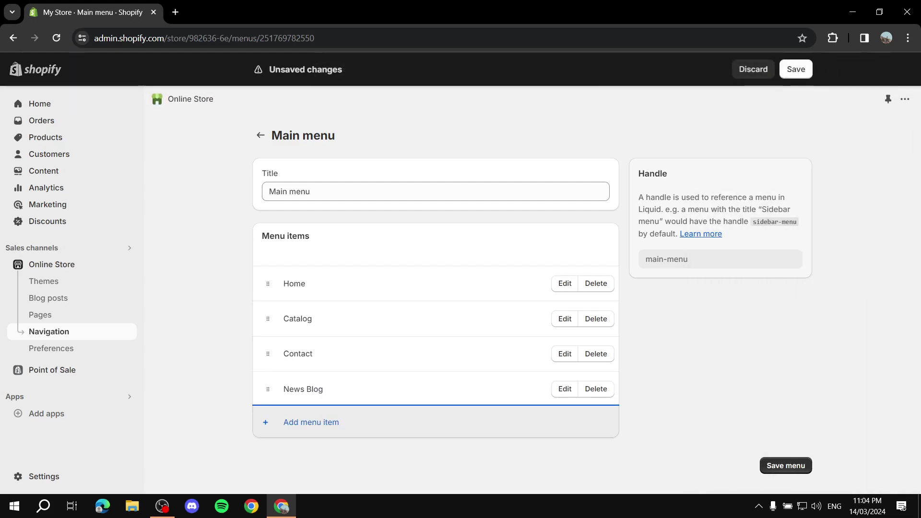
{"action": "left_click", "coordinate": [785, 465]}
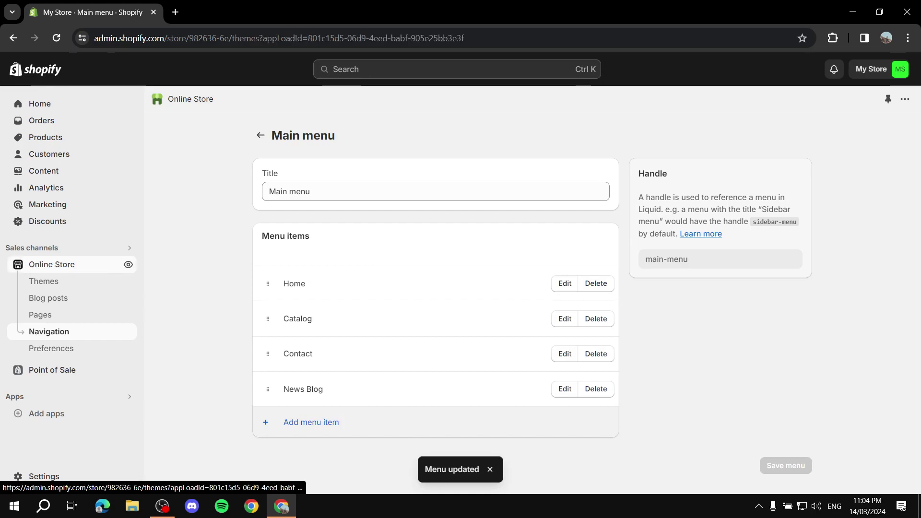
Reopen the Dawn theme for customization and open the News Blog page in the preview.
{"action": "left_click", "coordinate": [51, 264]}
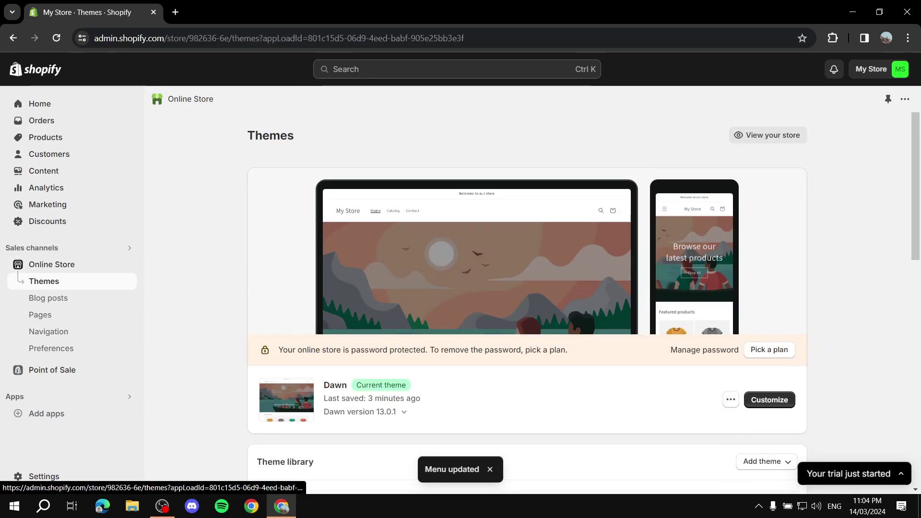
{"action": "left_click", "coordinate": [769, 399]}
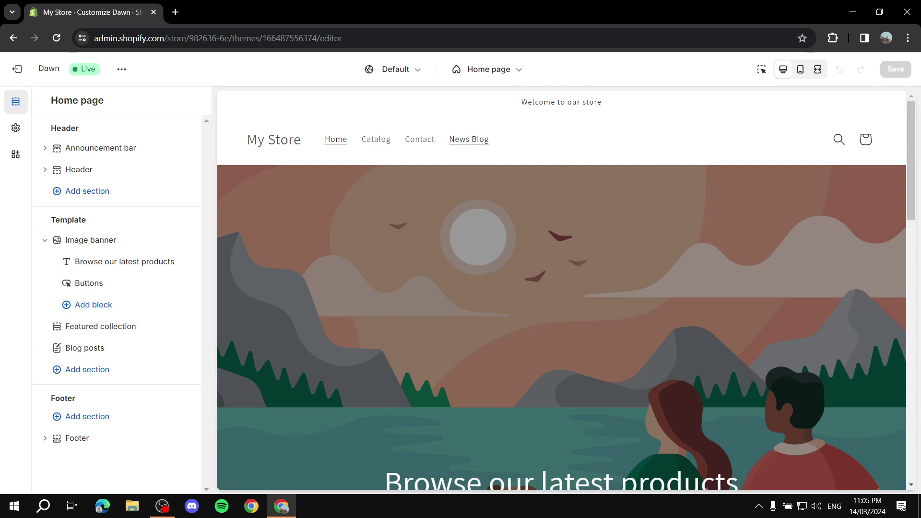
{"action": "left_click", "coordinate": [468, 139]}
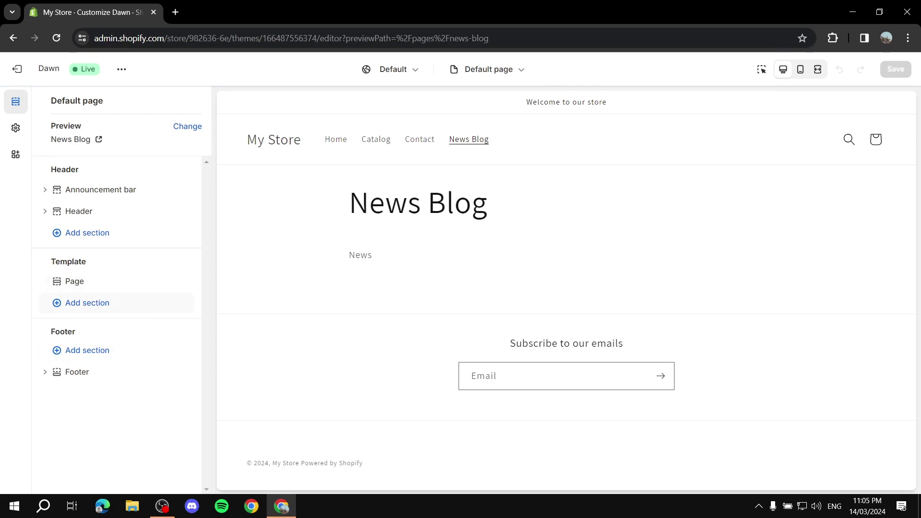
Add a Blog posts section to the News Blog page's template and assign the News blog to it.
{"action": "left_click", "coordinate": [87, 303]}
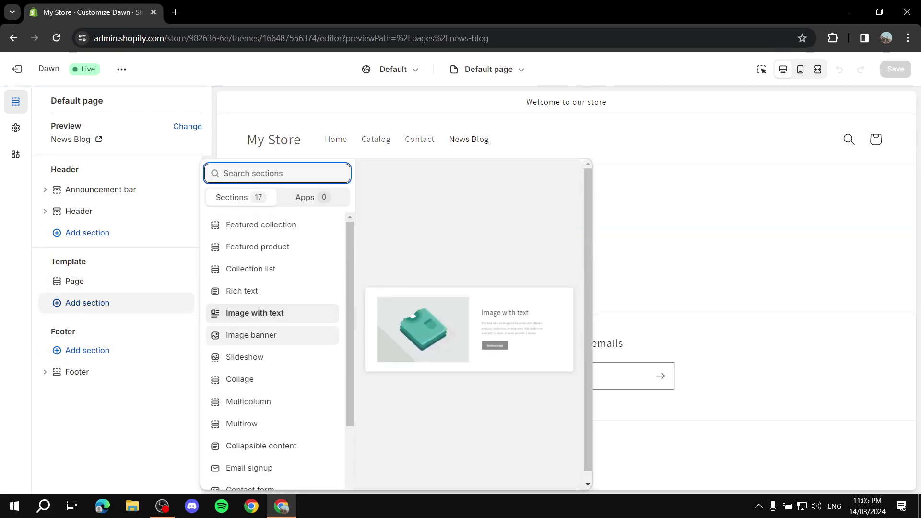
{"action": "scroll", "coordinate": [250, 336], "scroll_direction": "down", "scroll_amount": 2}
{"action": "scroll", "coordinate": [250, 383], "scroll_direction": "down", "scroll_amount": 1}
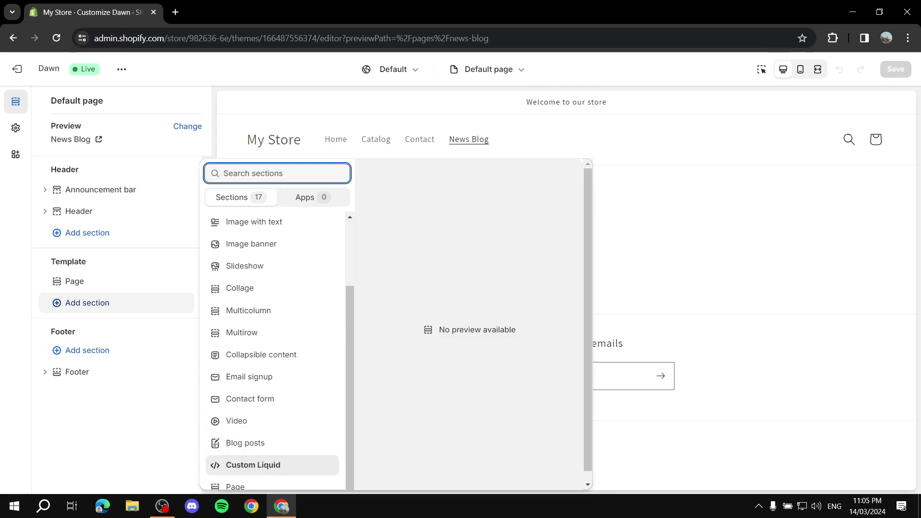
{"action": "left_click", "coordinate": [247, 442]}
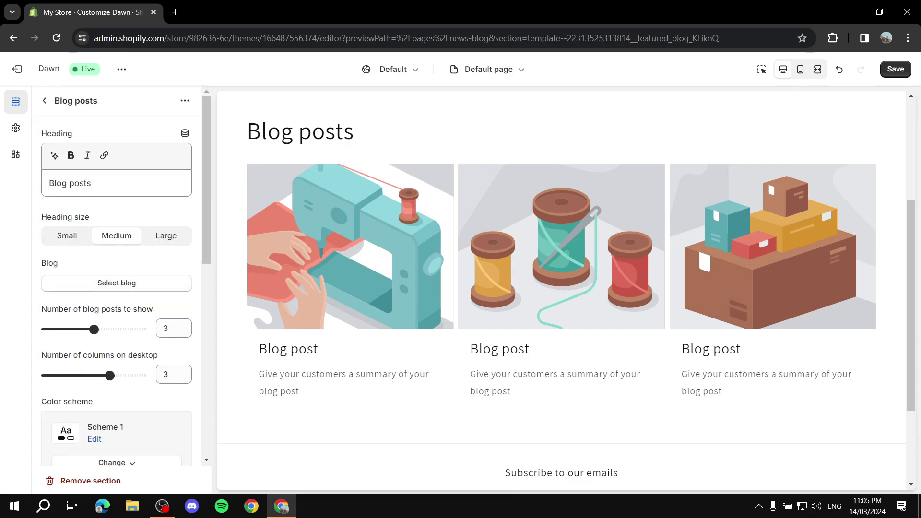
{"action": "scroll", "coordinate": [117, 288], "scroll_direction": "down", "scroll_amount": 3}
{"action": "left_click", "coordinate": [117, 163]}
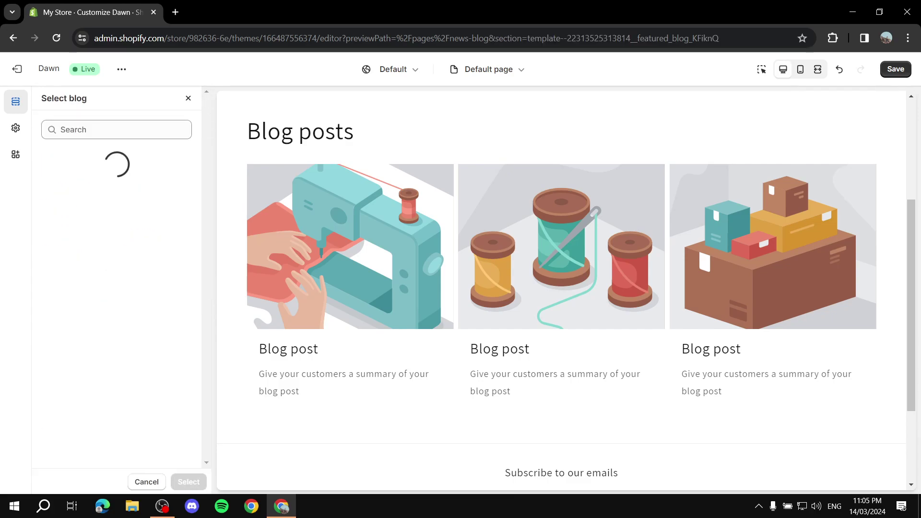
{"action": "left_click", "coordinate": [190, 232]}
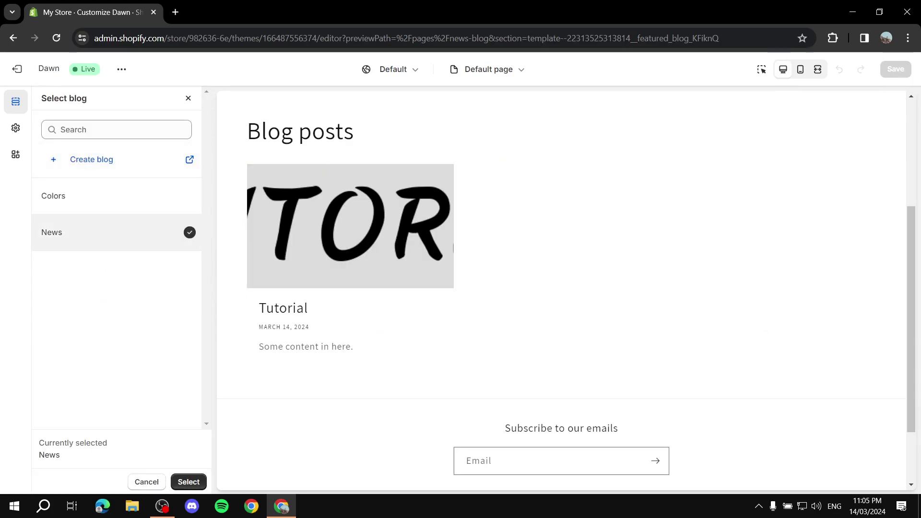
{"action": "left_click", "coordinate": [188, 481]}
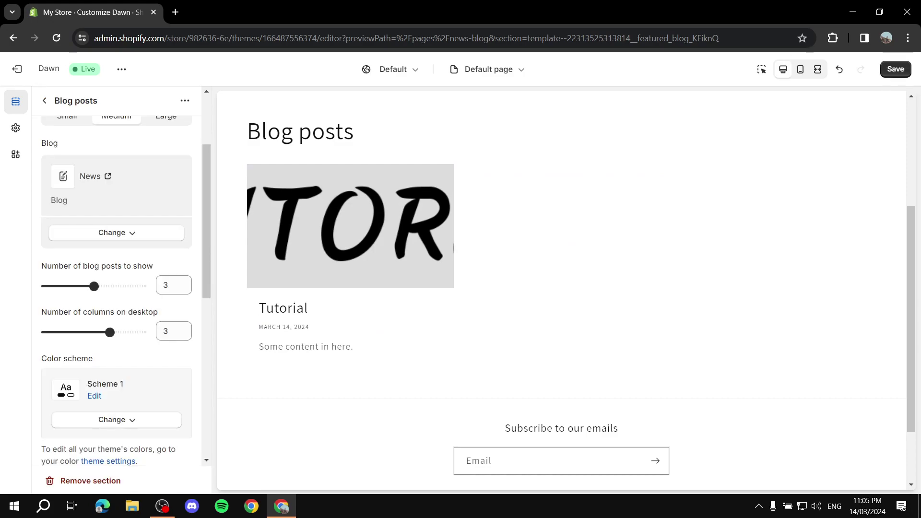
Review the Blog posts section's settings, then preview the home page and return to the News Blog page.
{"action": "scroll", "coordinate": [117, 288], "scroll_direction": "down", "scroll_amount": 8}
{"action": "scroll", "coordinate": [117, 288], "scroll_direction": "up", "scroll_amount": 10}
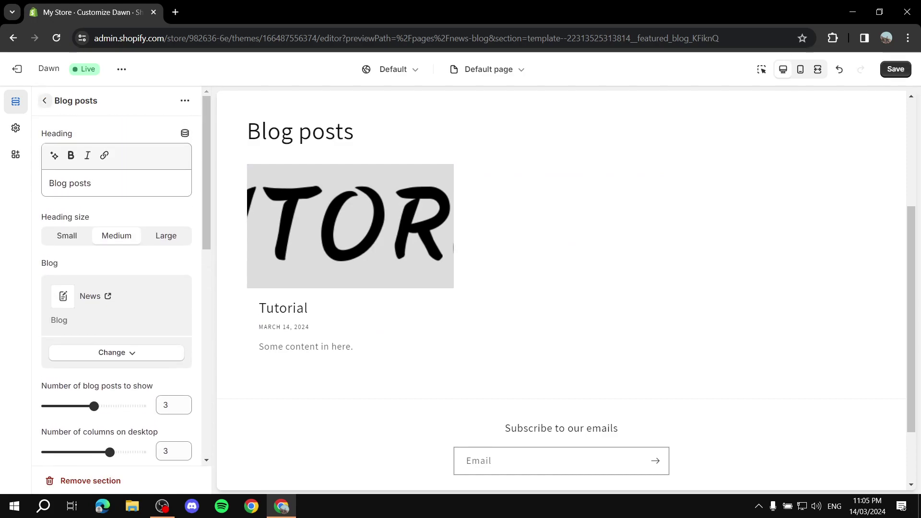
{"action": "left_click", "coordinate": [44, 101]}
{"action": "scroll", "coordinate": [562, 291], "scroll_direction": "up", "scroll_amount": 4}
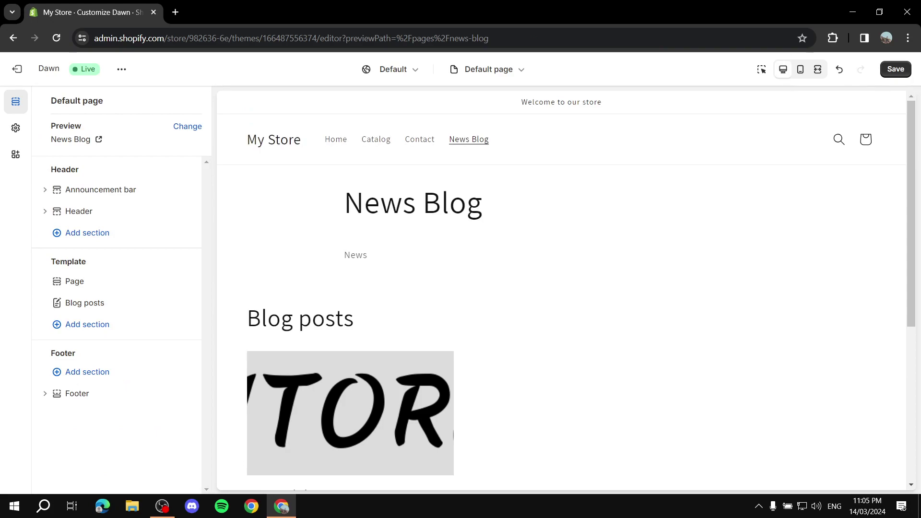
{"action": "left_click", "coordinate": [276, 140]}
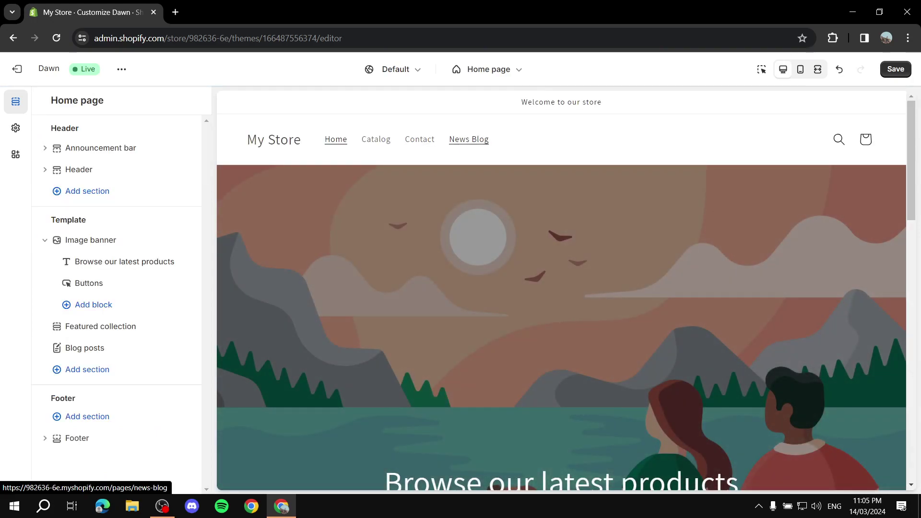
{"action": "left_click", "coordinate": [469, 139]}
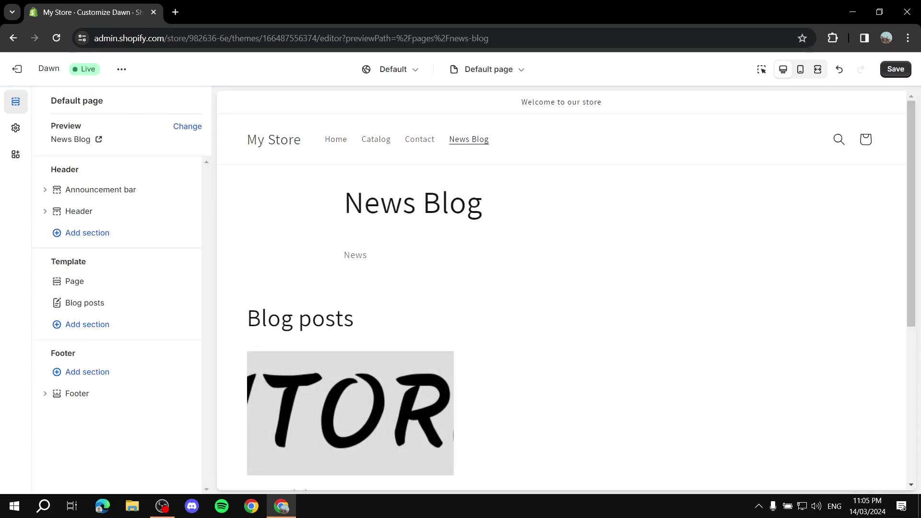
Leave the theme editor without saving the changes and start a new blog post.
{"action": "left_click", "coordinate": [17, 69]}
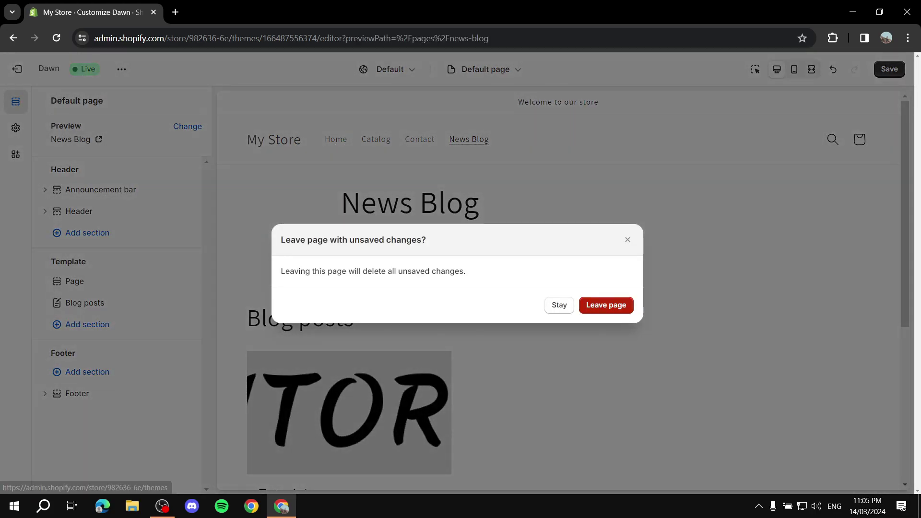
{"action": "key", "text": "Return"}
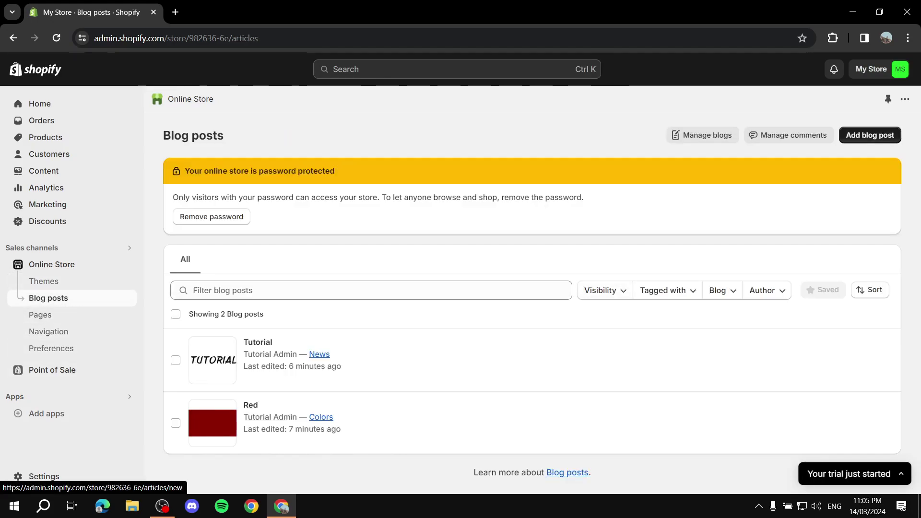
{"action": "left_click", "coordinate": [870, 135]}
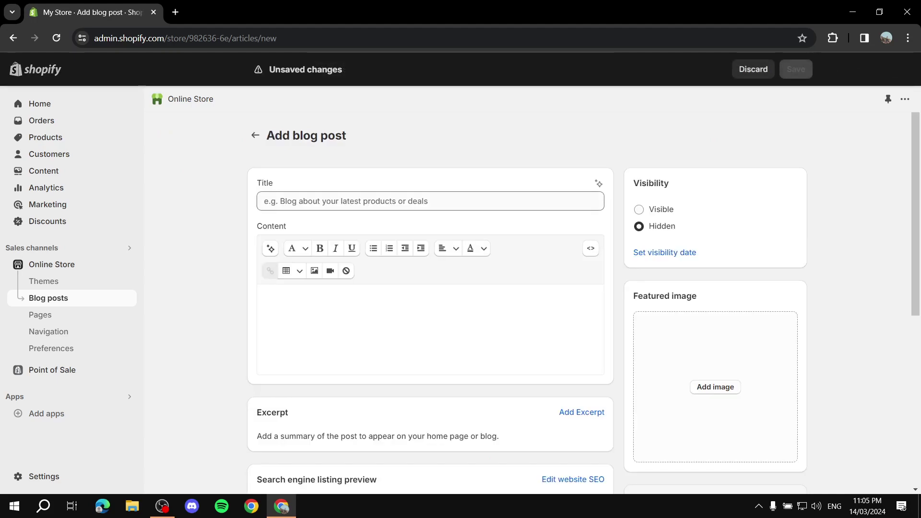
Check the blog choices in the new post's Organization settings and keep News selected.
{"action": "scroll", "coordinate": [461, 287], "scroll_direction": "down", "scroll_amount": 5}
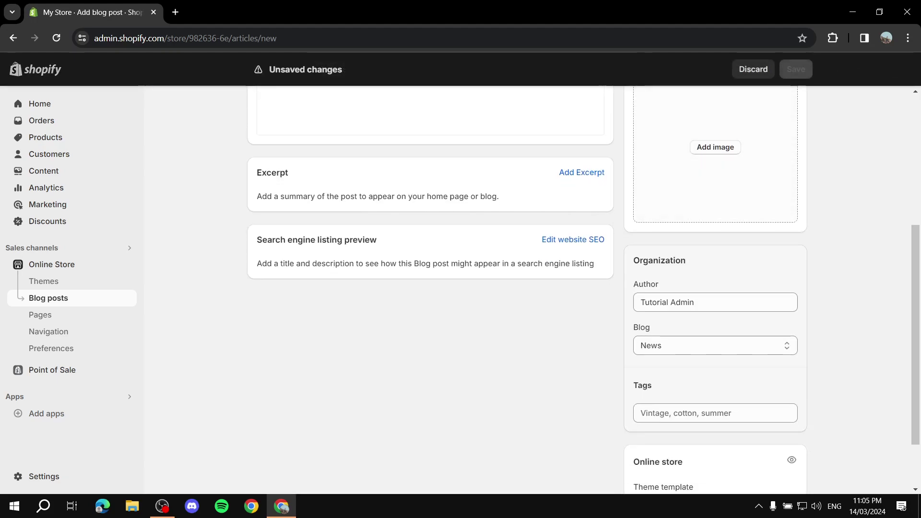
{"action": "left_click", "coordinate": [714, 346]}
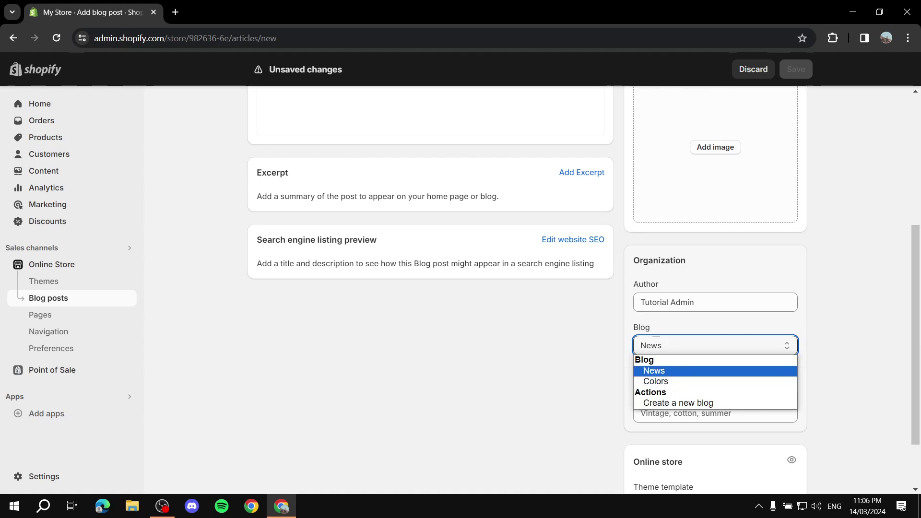
{"action": "key", "text": "Return"}
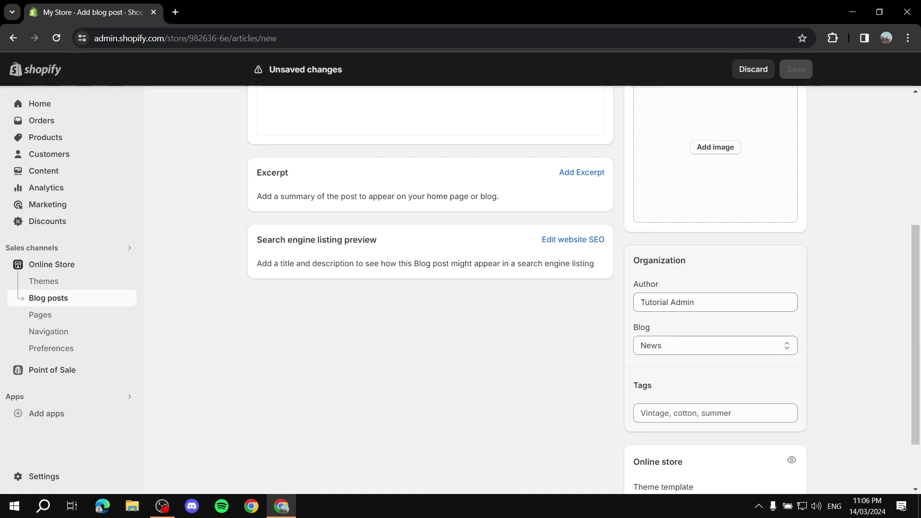